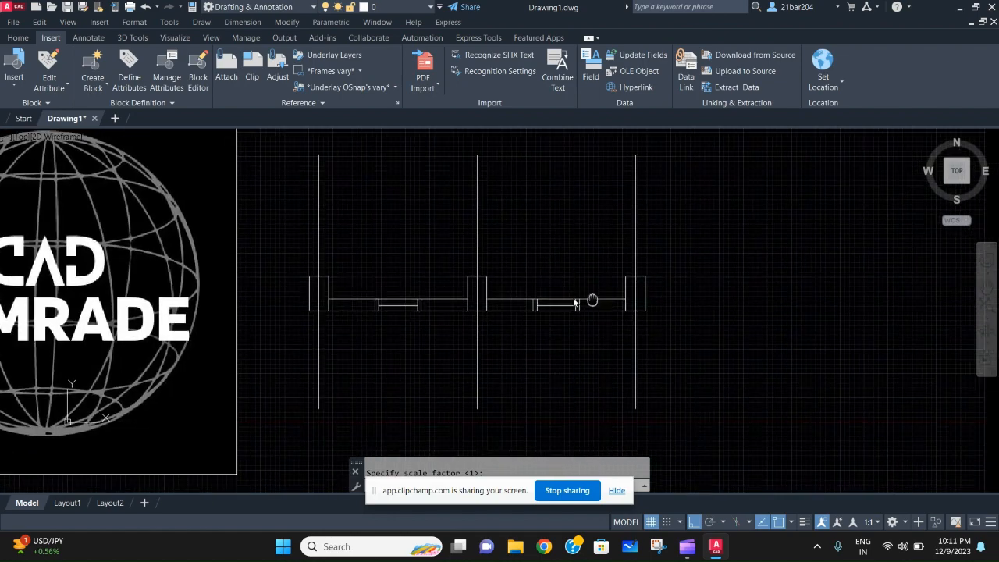
- Look over the plan of columns, walls and windows beside the logo
scroll(492, 297, up, 2)
mouse_move(602, 310)
middle_down()
mouse_move(643, 296)
mouse_move(613, 315)
middle_up()
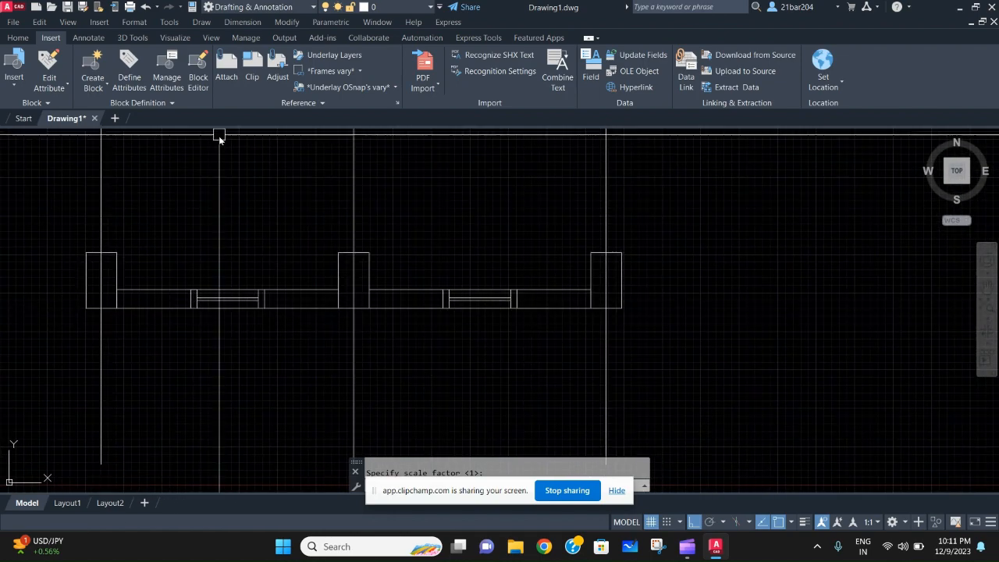
click(39, 22)
click(18, 37)
scroll(430, 299, down, 3)
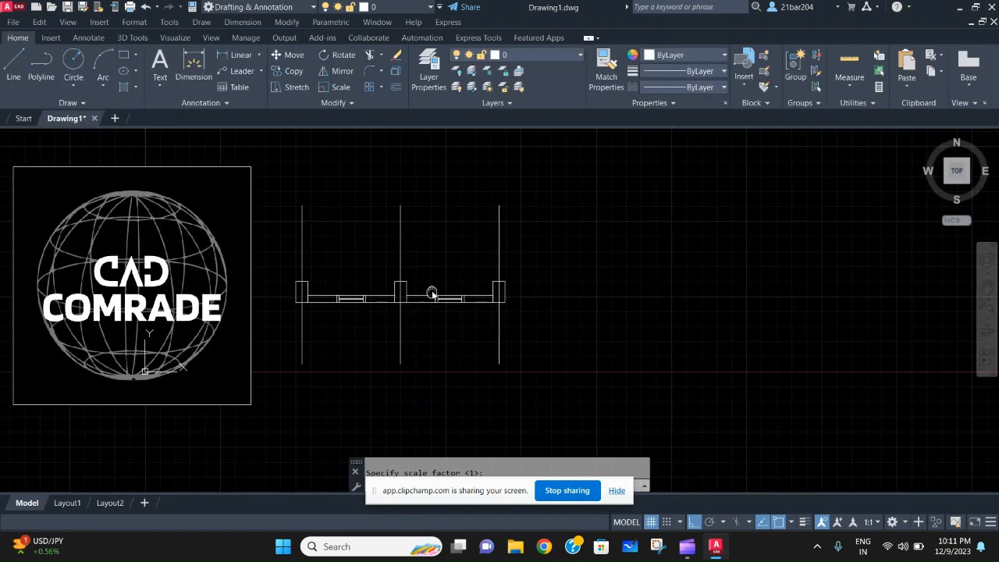
scroll(395, 319, up, 3)
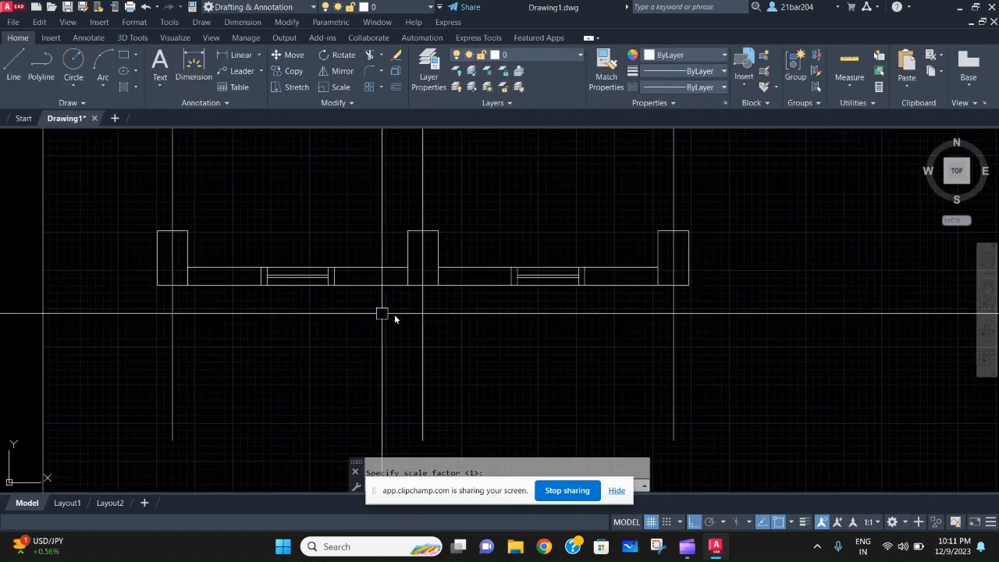
scroll(404, 313, down, 2)
scroll(397, 328, up, 2)
middle_drag(398, 327, 416, 392)
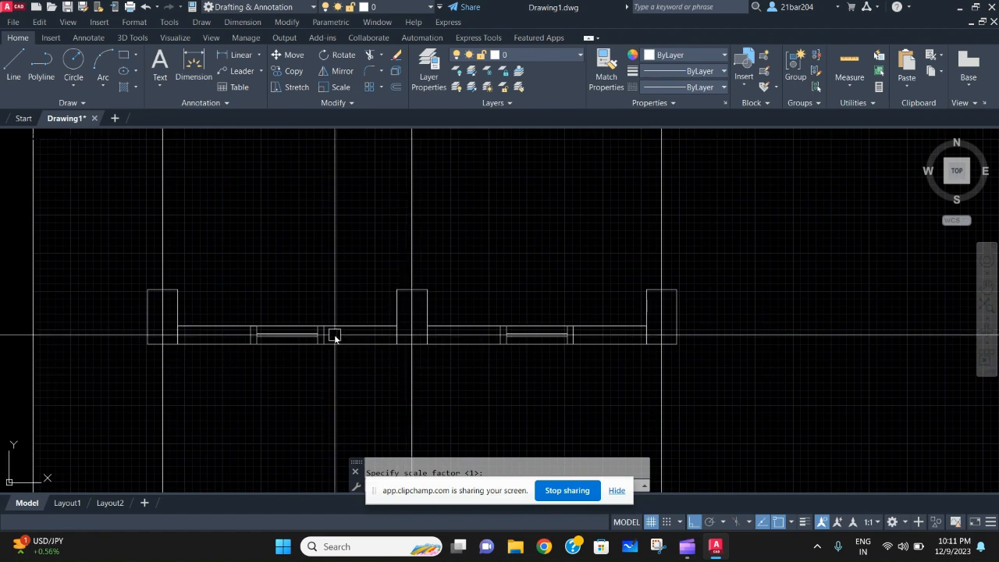
scroll(329, 308, down, 2)
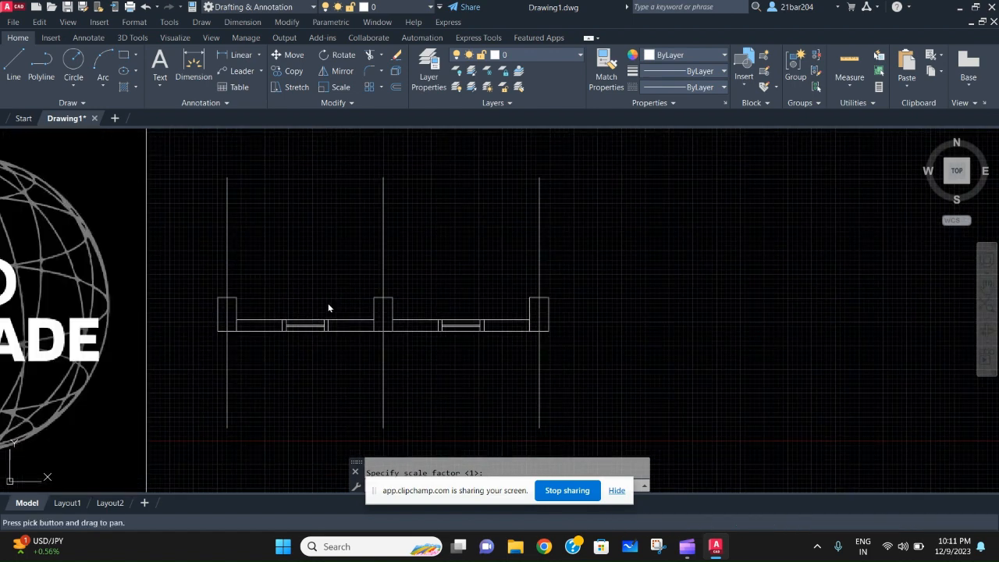
- Examine the three vertical grid lines, the first column and the adjoining wall by selecting them in turn
click(664, 214)
click(210, 240)
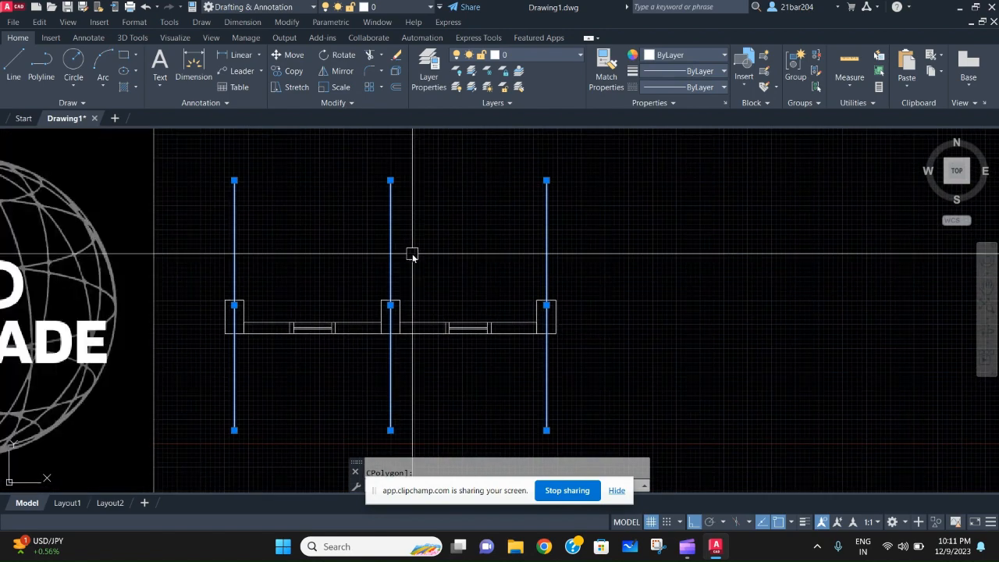
scroll(373, 290, up, 2)
key(Escape)
middle_drag(232, 355, 273, 318)
scroll(193, 294, up, 2)
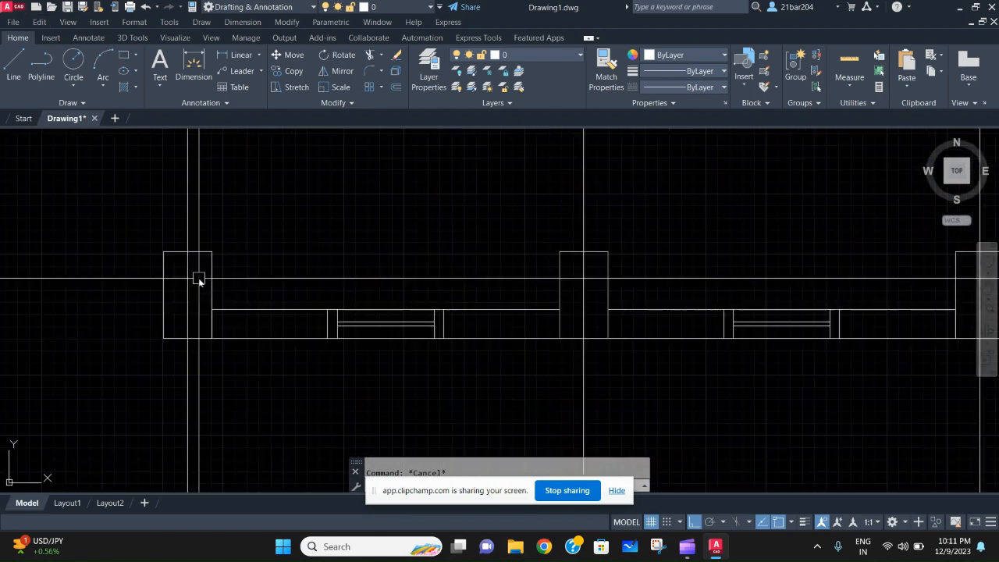
click(212, 286)
key(Escape)
click(284, 381)
click(274, 297)
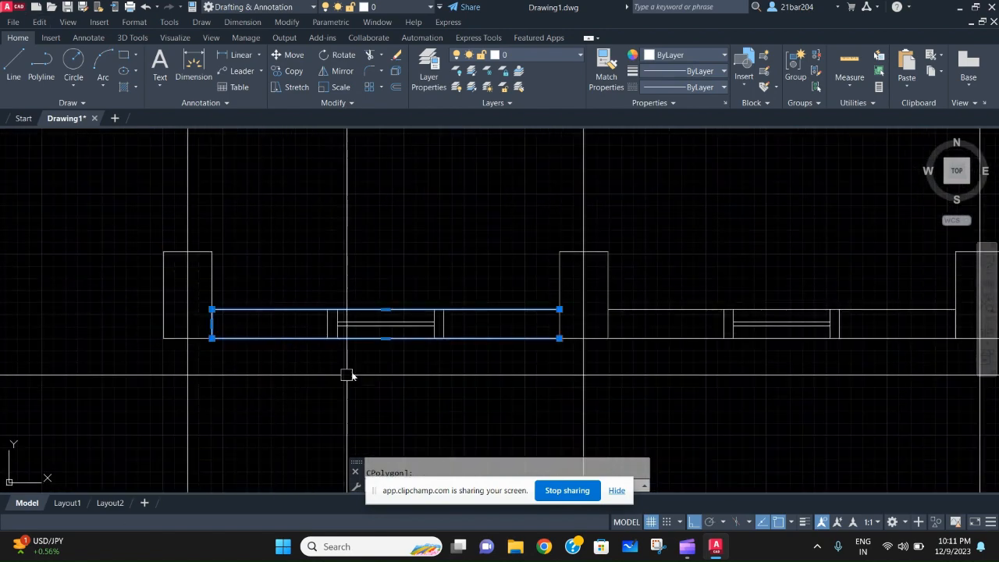
key(Escape)
- Examine the window frames and glass lines in the wall openings between the columns
middle_drag(463, 320, 402, 330)
scroll(402, 331, up, 4)
scroll(39, 274, down, 2)
middle_drag(39, 274, 143, 267)
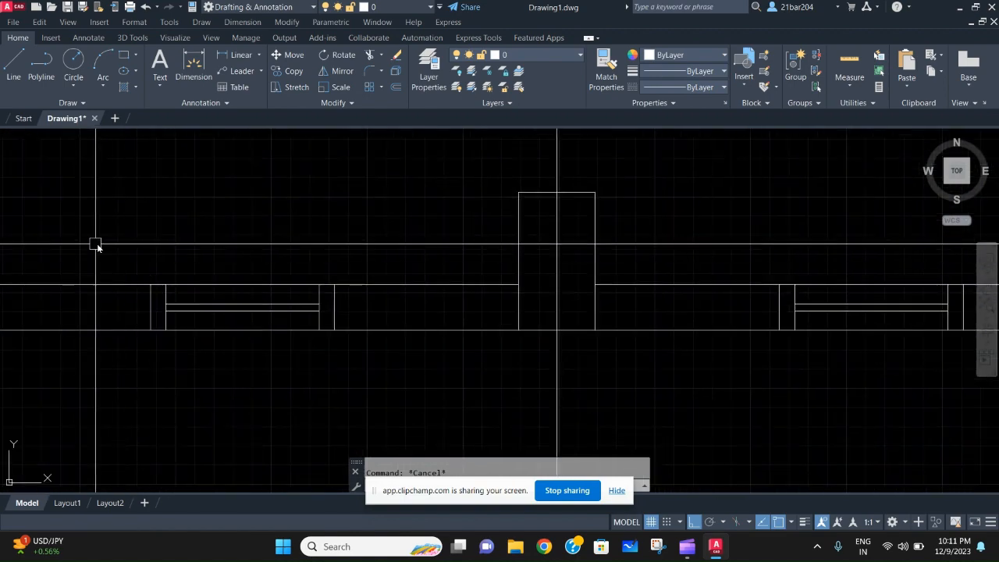
click(96, 246)
click(417, 401)
key(Escape)
scroll(422, 341, down, 4)
middle_drag(422, 341, 285, 339)
scroll(346, 324, up, 2)
scroll(346, 327, down, 2)
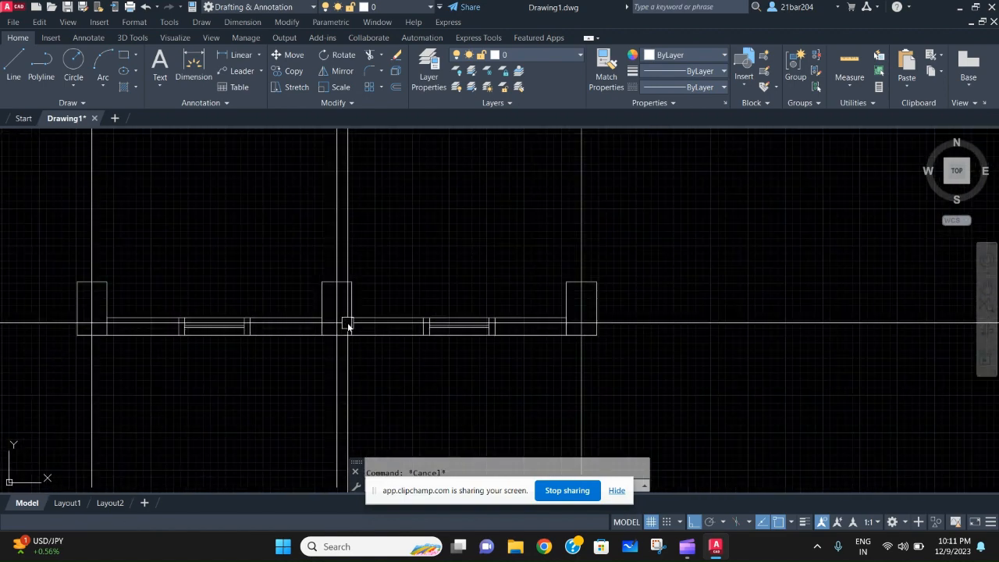
middle_drag(606, 286, 605, 301)
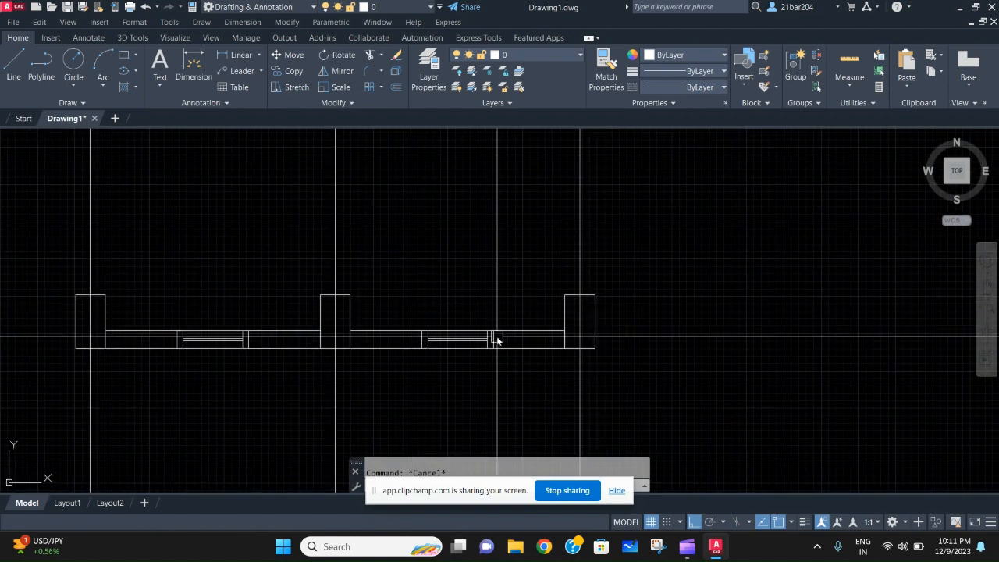
middle_drag(500, 312, 566, 364)
mouse_move(522, 340)
middle_down()
mouse_move(526, 139)
mouse_move(564, 303)
middle_up()
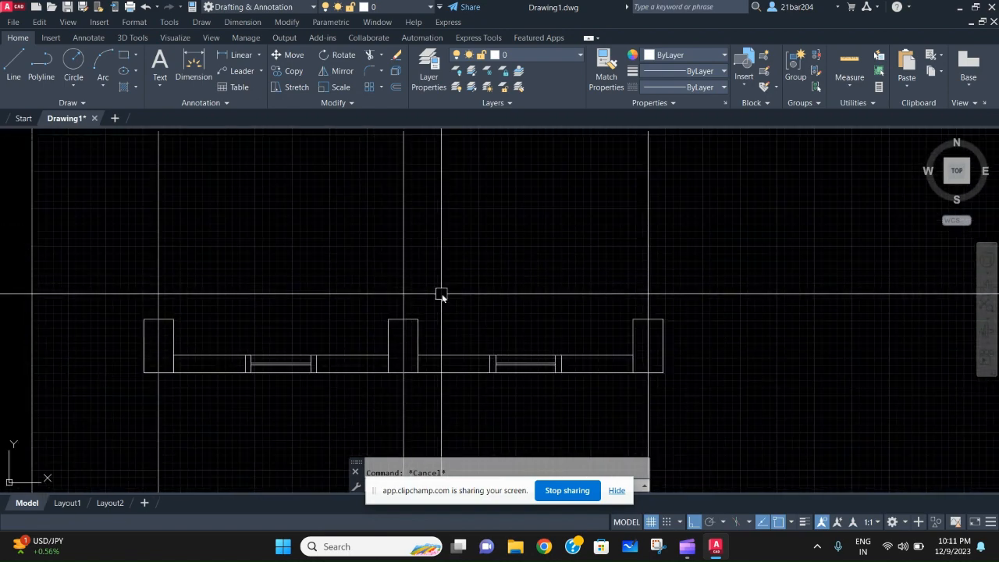
scroll(396, 278, down, 2)
scroll(361, 300, up, 2)
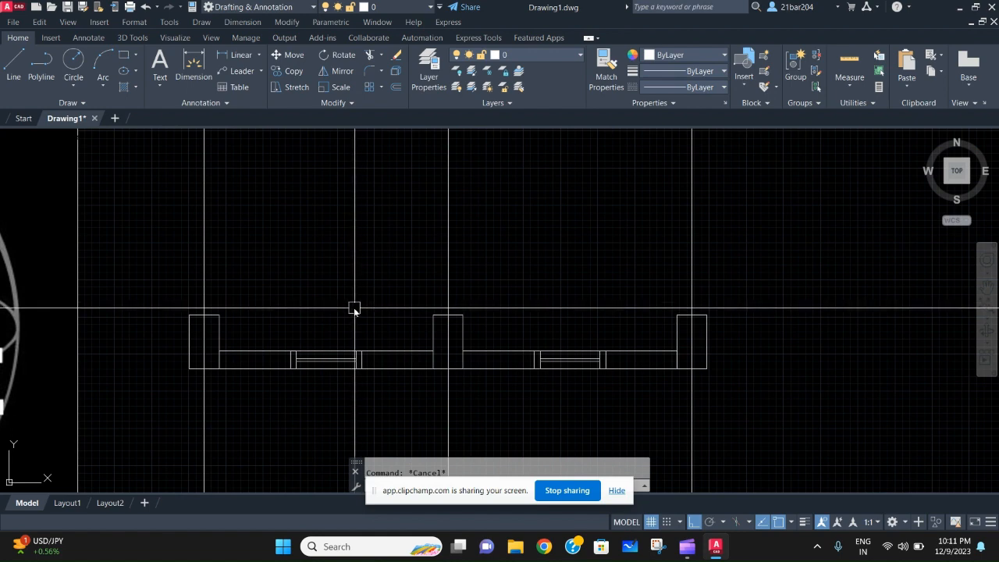
middle_drag(353, 305, 355, 303)
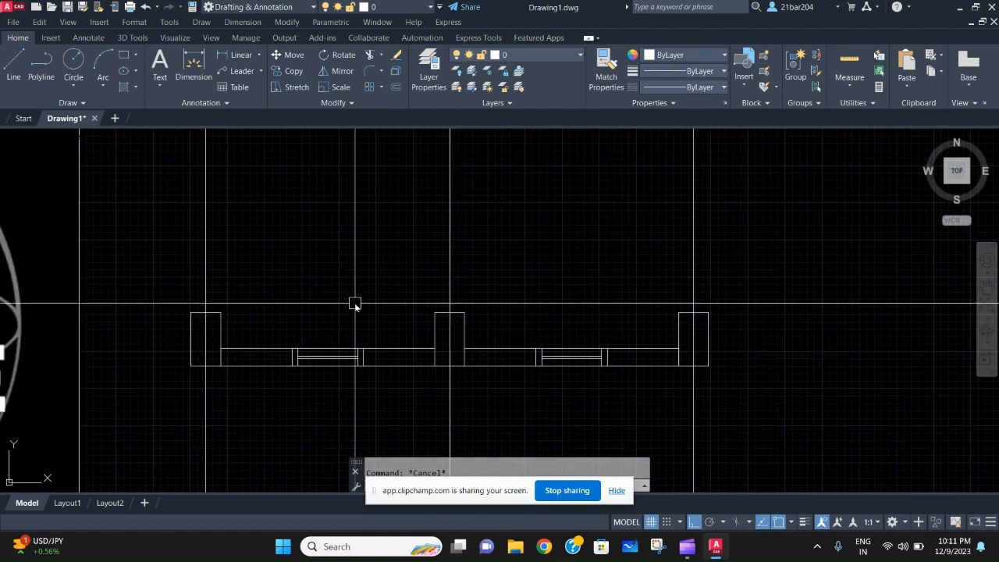
scroll(355, 305, up, 2)
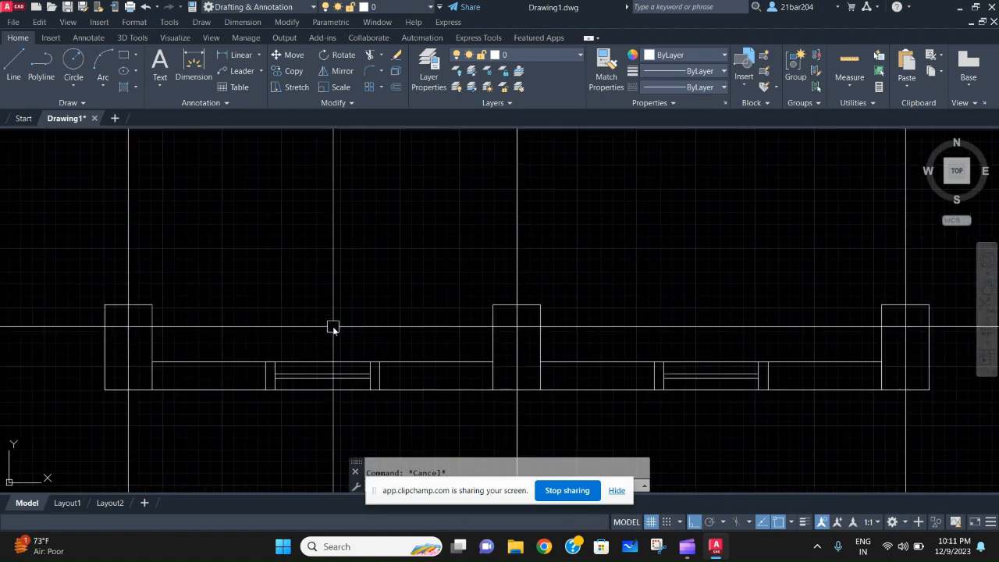
mouse_move(332, 316)
middle_down()
mouse_move(393, 284)
mouse_move(317, 297)
middle_up()
scroll(393, 284, down, 2)
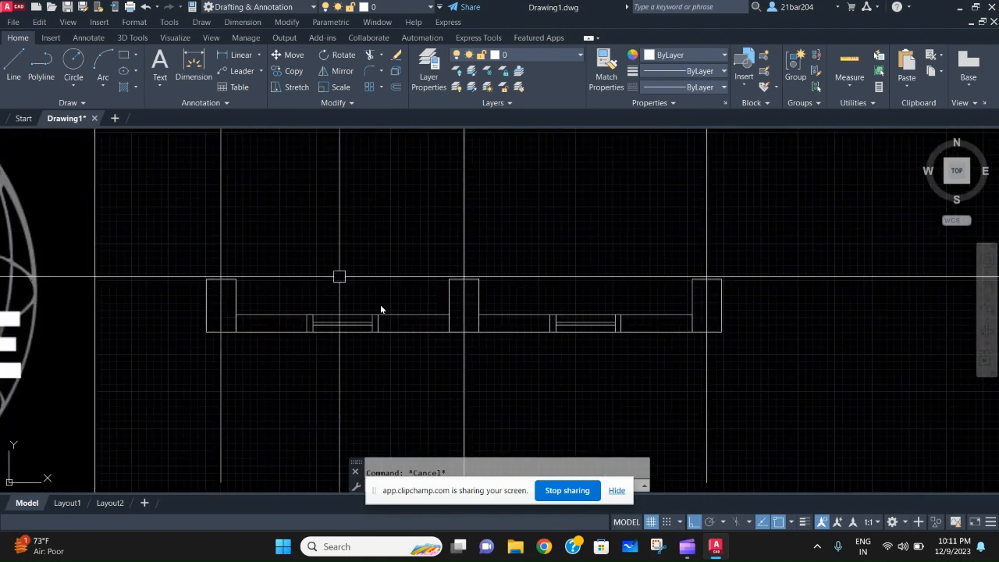
middle_drag(395, 276, 346, 334)
scroll(332, 298, down, 2)
scroll(332, 298, up, 2)
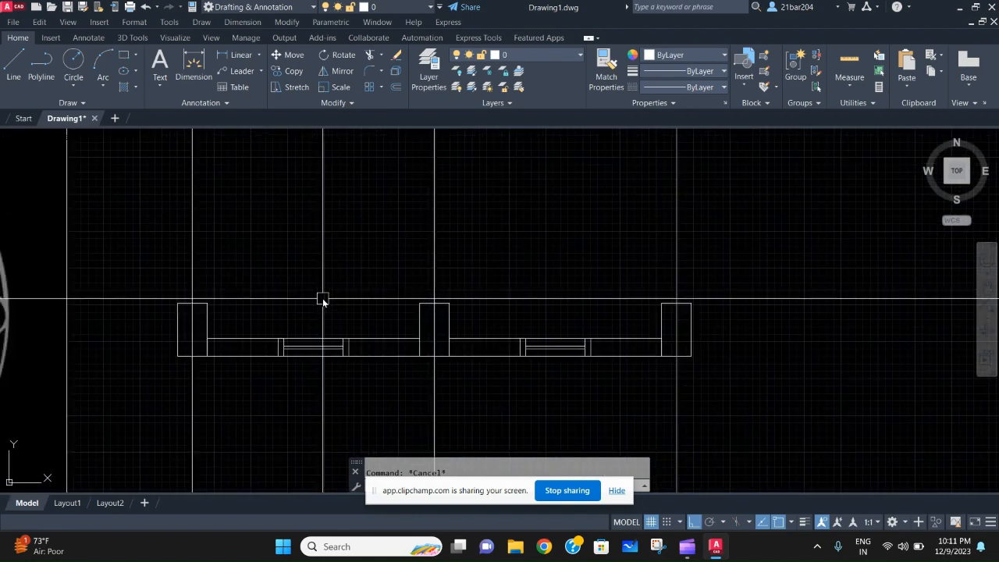
- Create a layer named columns and set its color to cyan
click(434, 75)
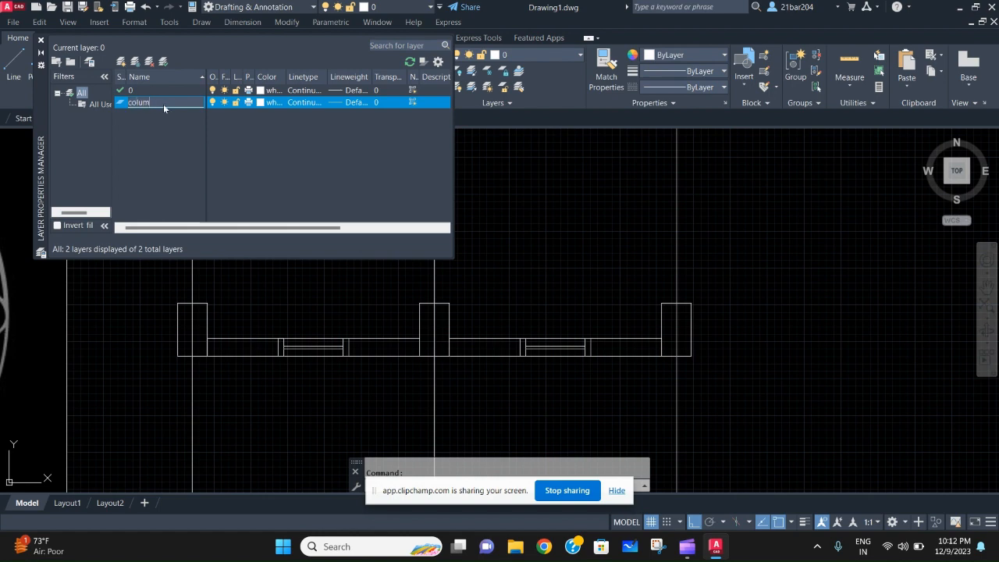
text(ns)
key(Return)
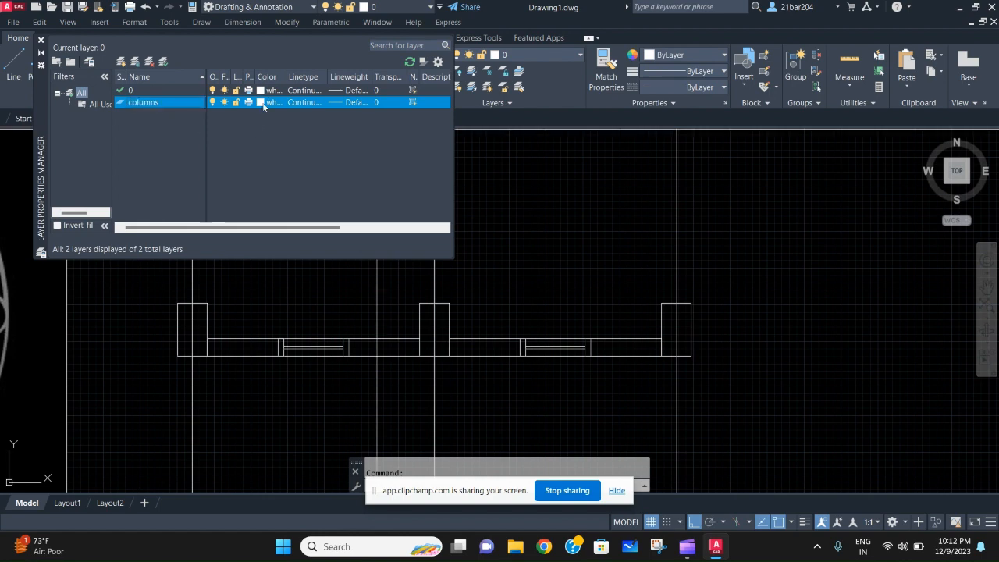
click(262, 102)
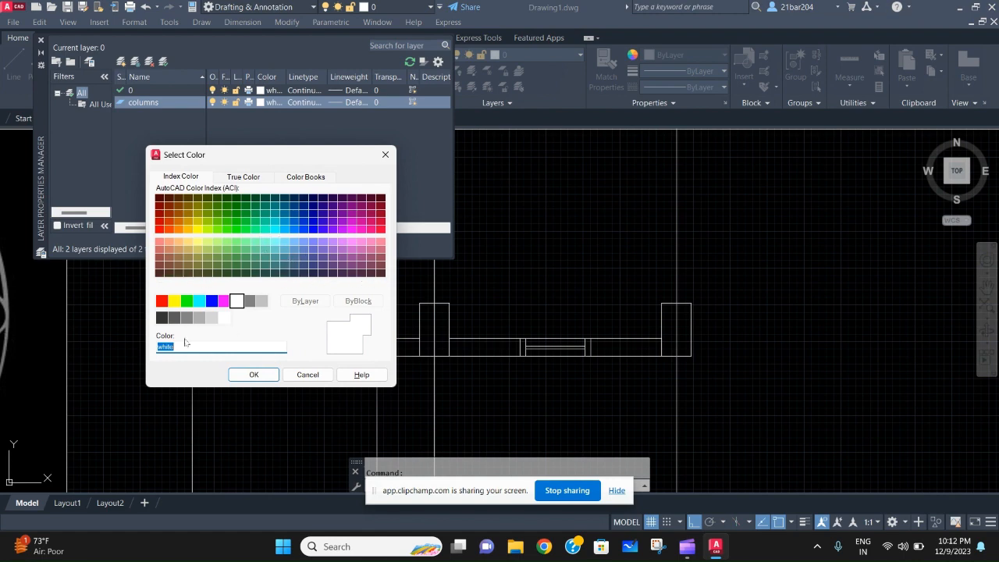
click(201, 303)
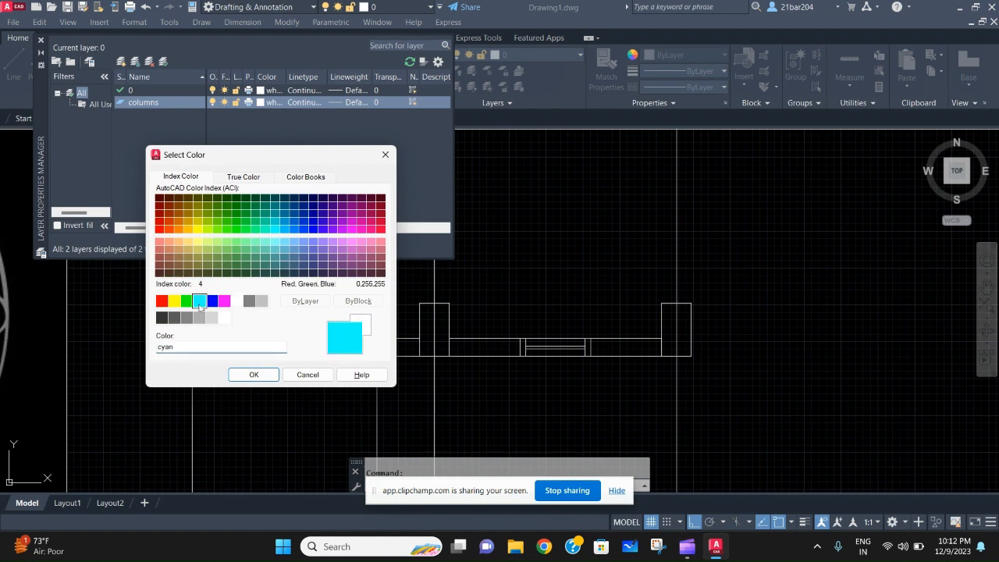
click(254, 375)
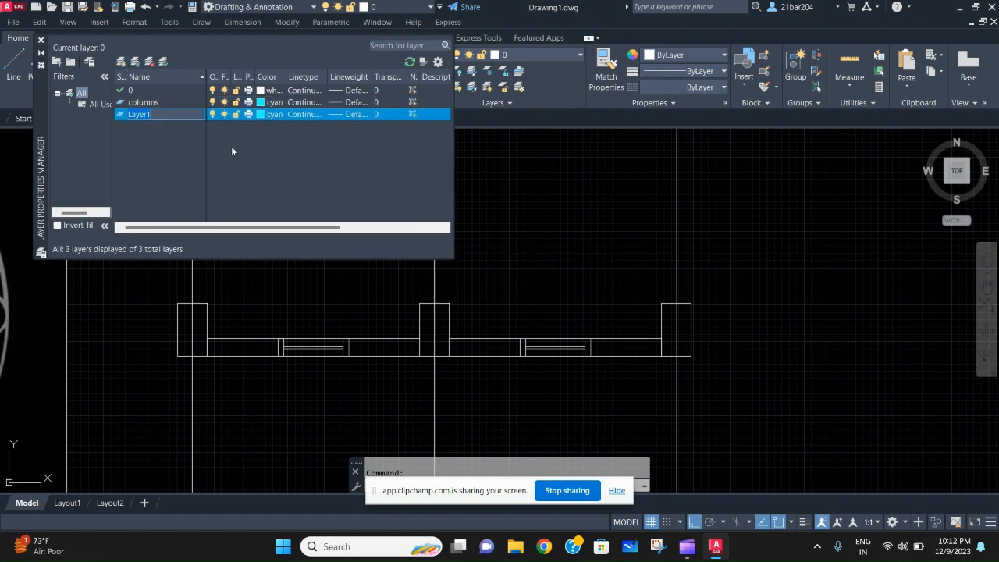
- Name the new layer wall and set its color to red
text(wall)
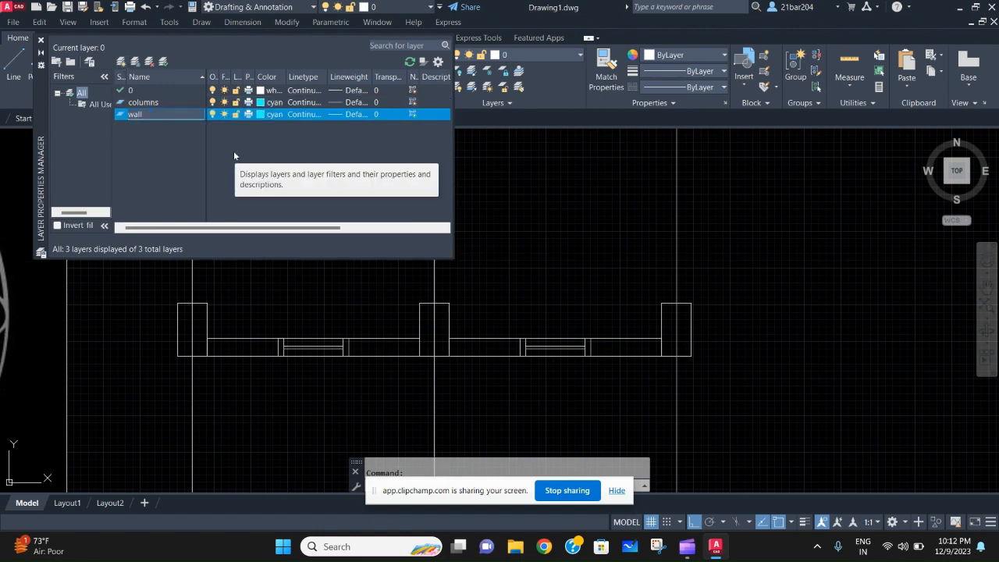
click(270, 114)
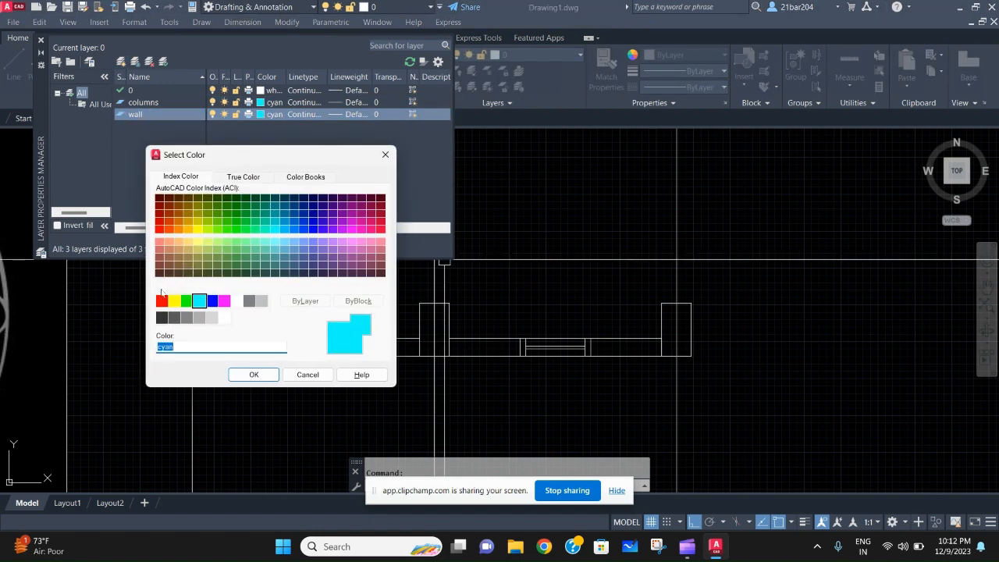
click(163, 302)
click(255, 378)
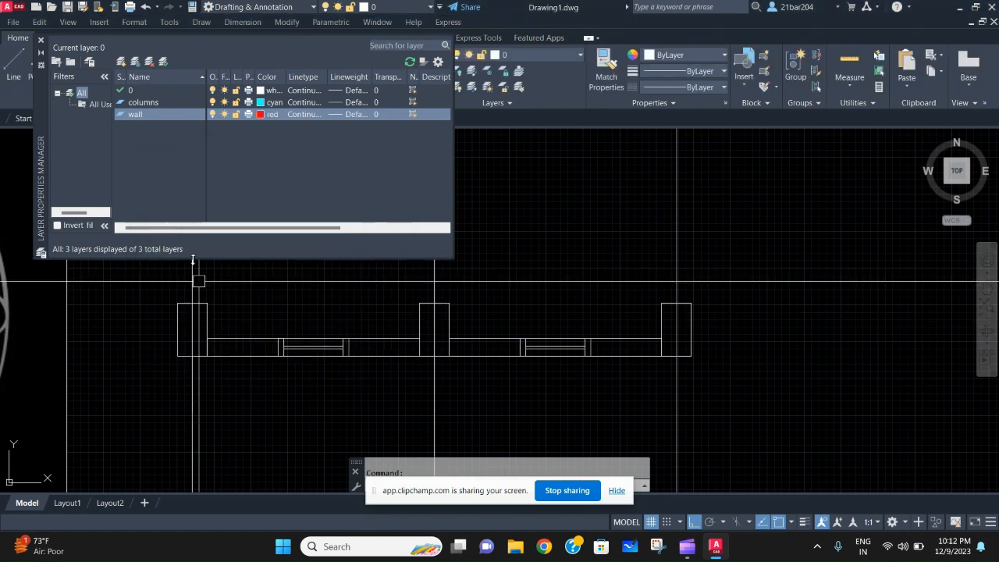
- Add a layer named win frame and set its color to yellow
click(121, 62)
key(BackSpace)
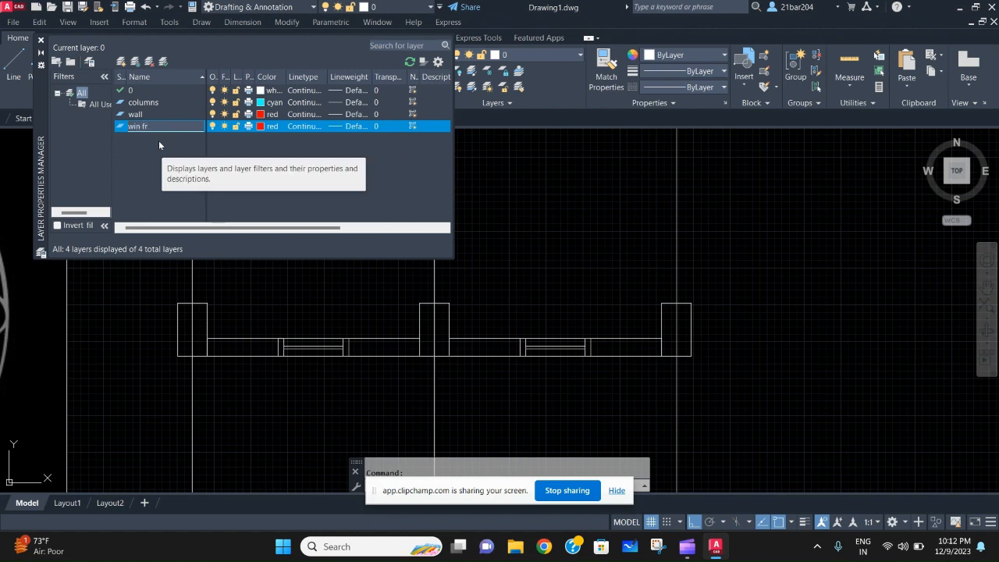
click(260, 127)
click(174, 301)
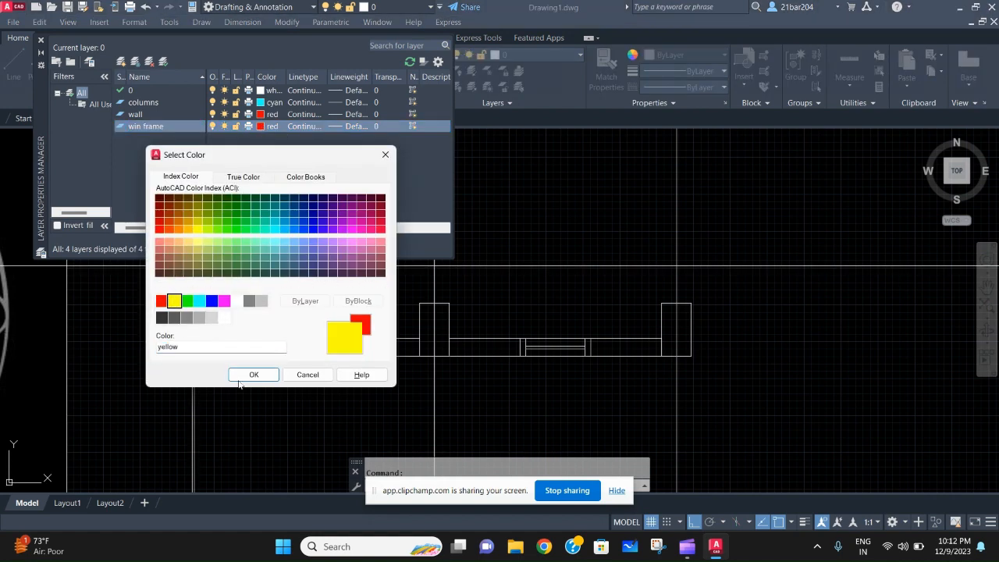
click(251, 375)
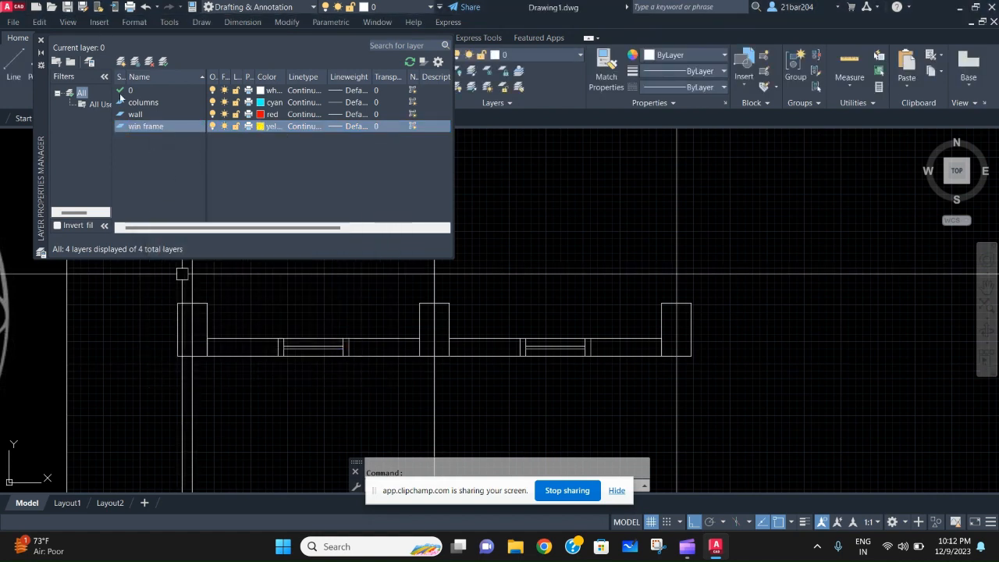
- Add a layer named glass and set its color to index color 151
click(121, 62)
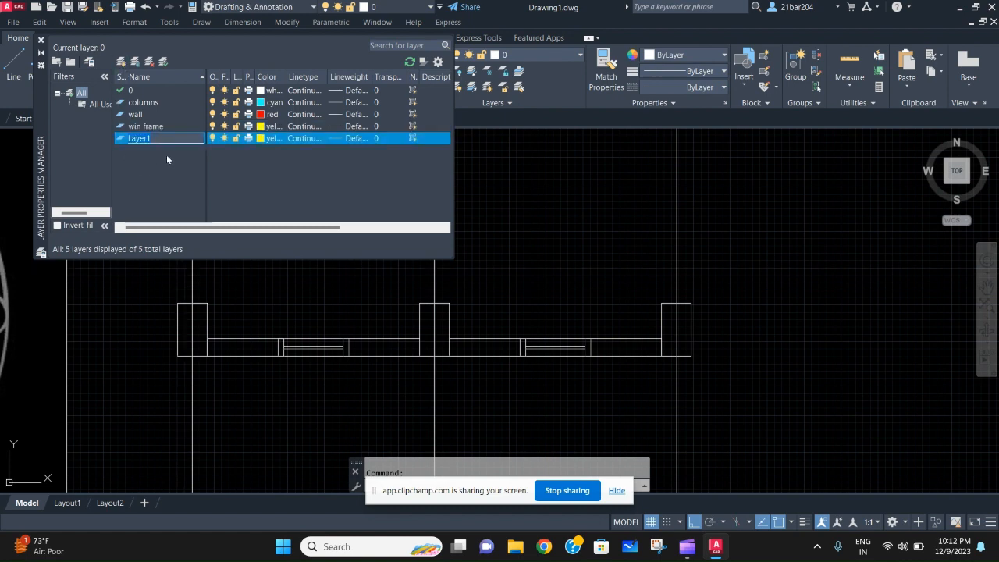
text(glass)
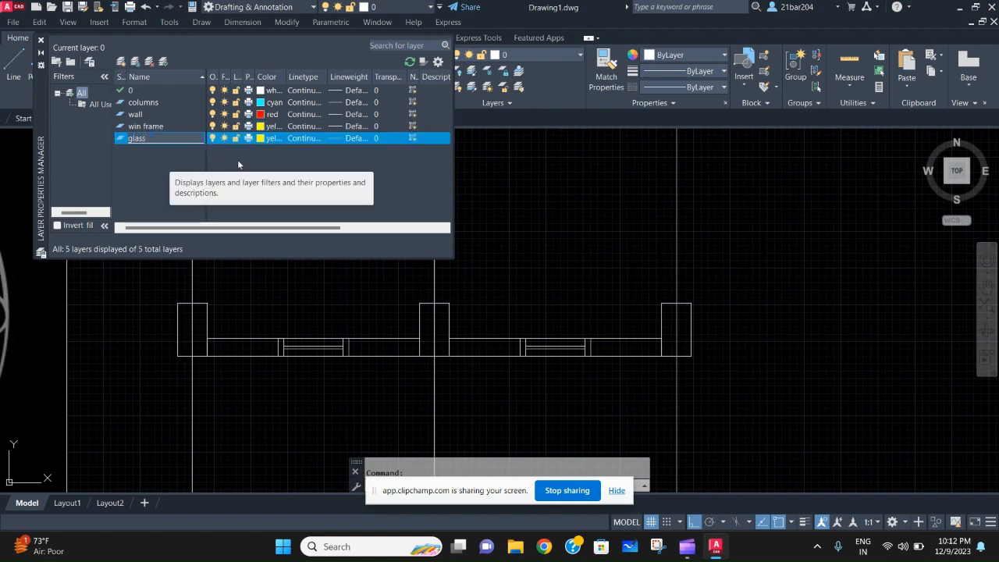
click(271, 138)
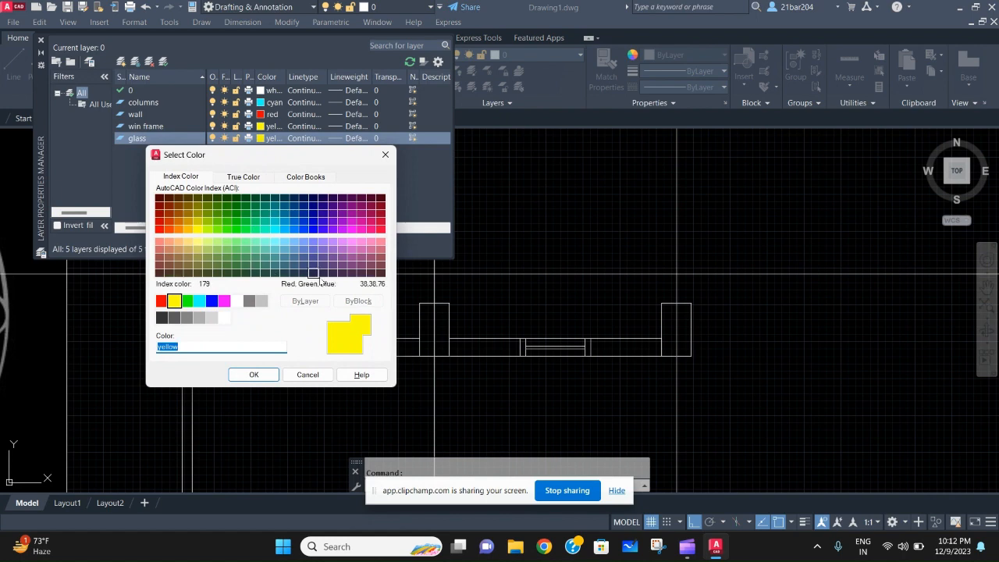
click(294, 242)
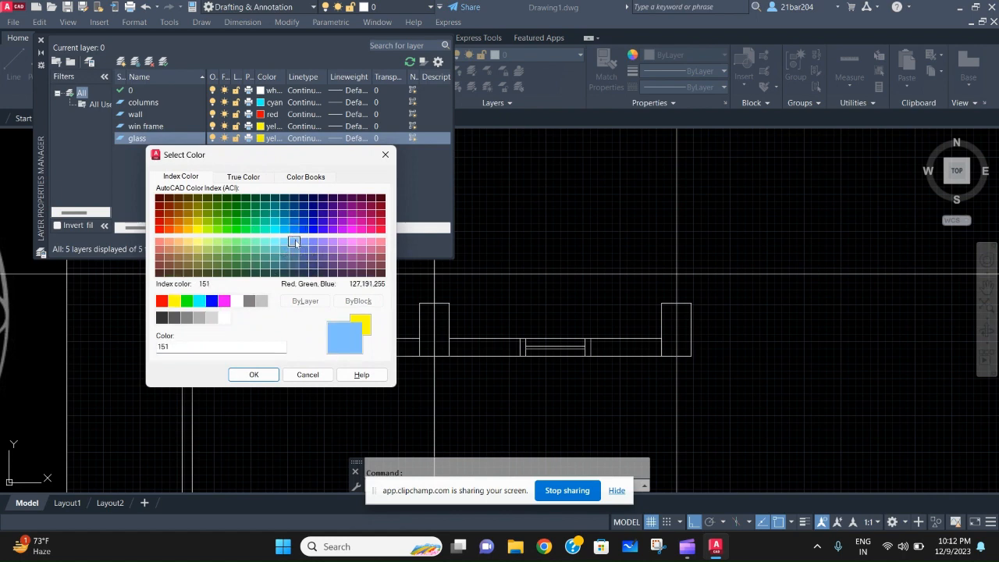
click(254, 375)
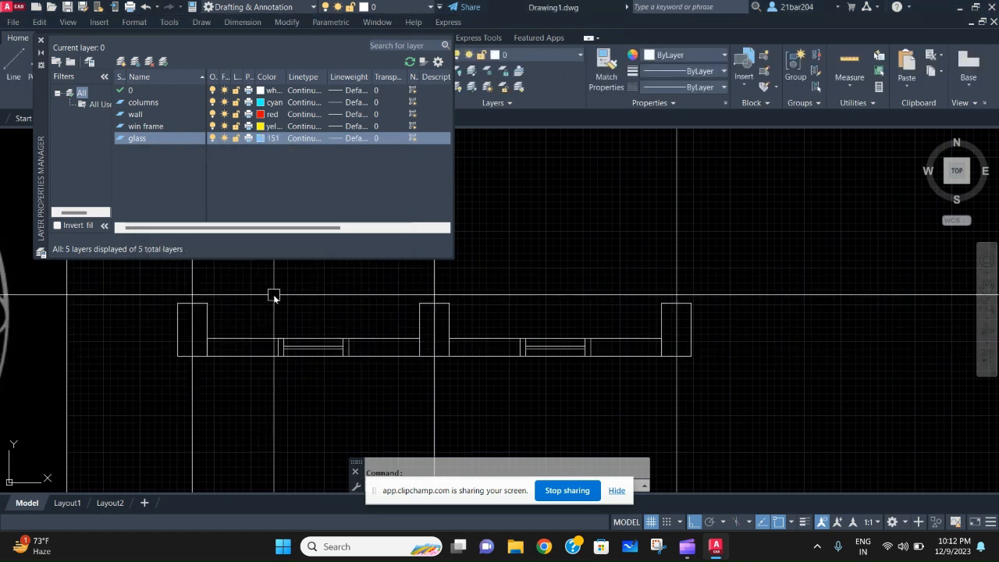
- Add a layer named grid and set its color to index color 43
middle_drag(271, 296, 273, 302)
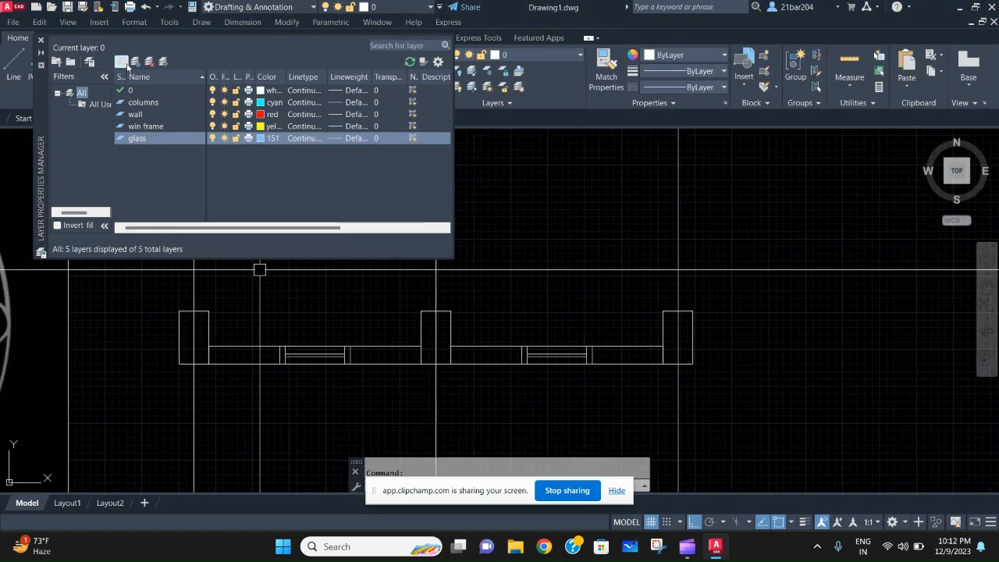
click(126, 64)
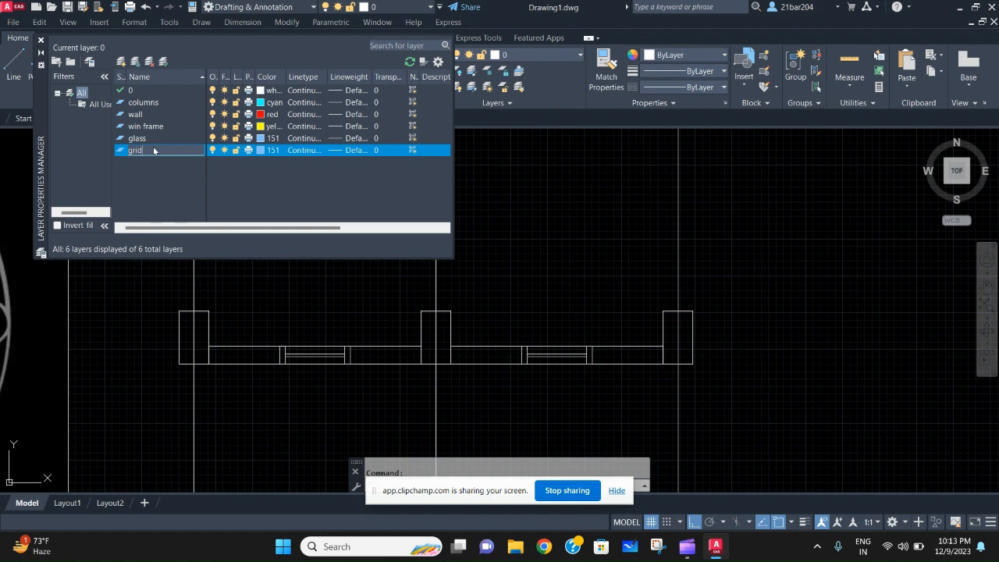
click(260, 151)
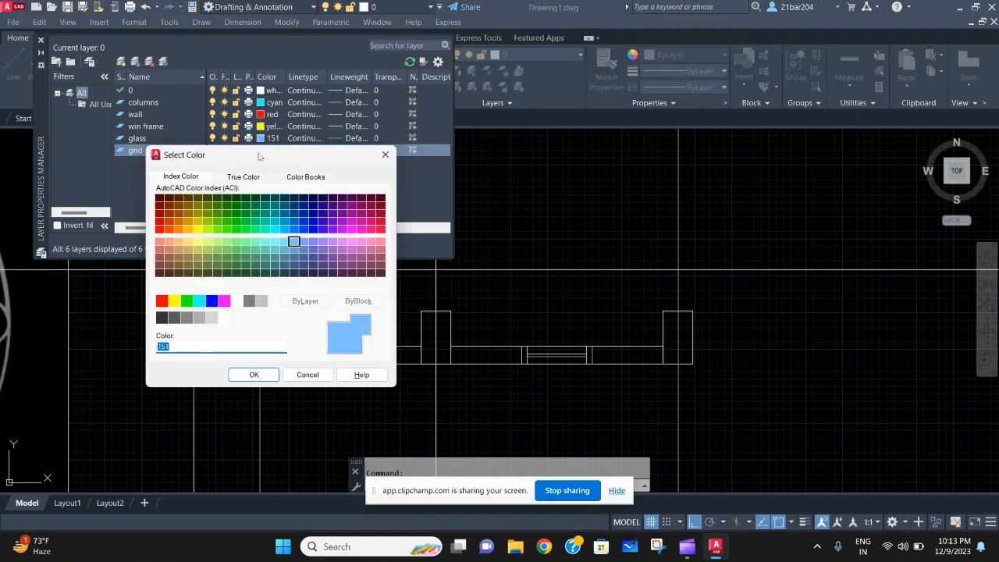
click(188, 250)
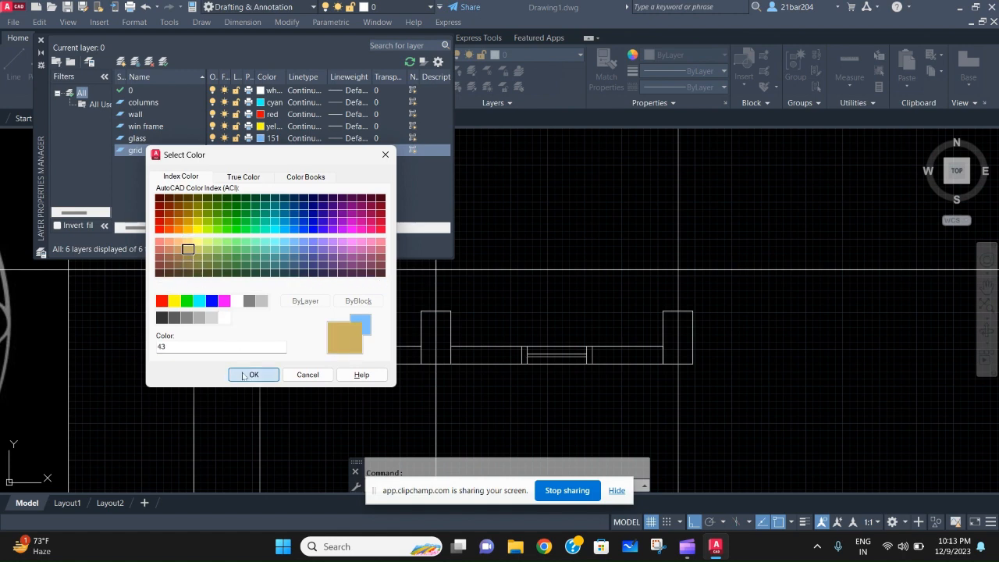
click(242, 375)
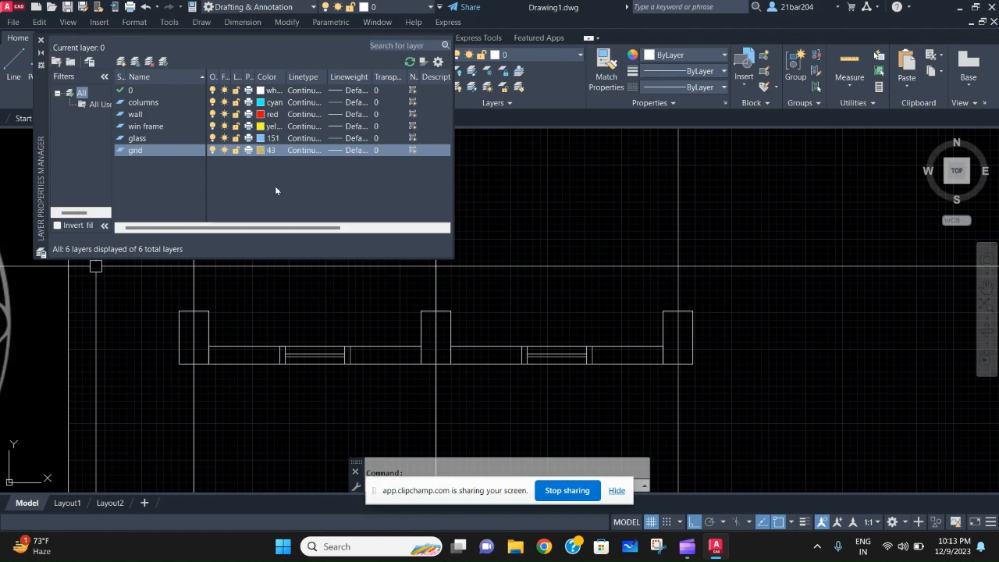
- Load the ACAD_ISO02W100 dashed linetype, assign it to the grid layer, and close the layer manager
click(336, 151)
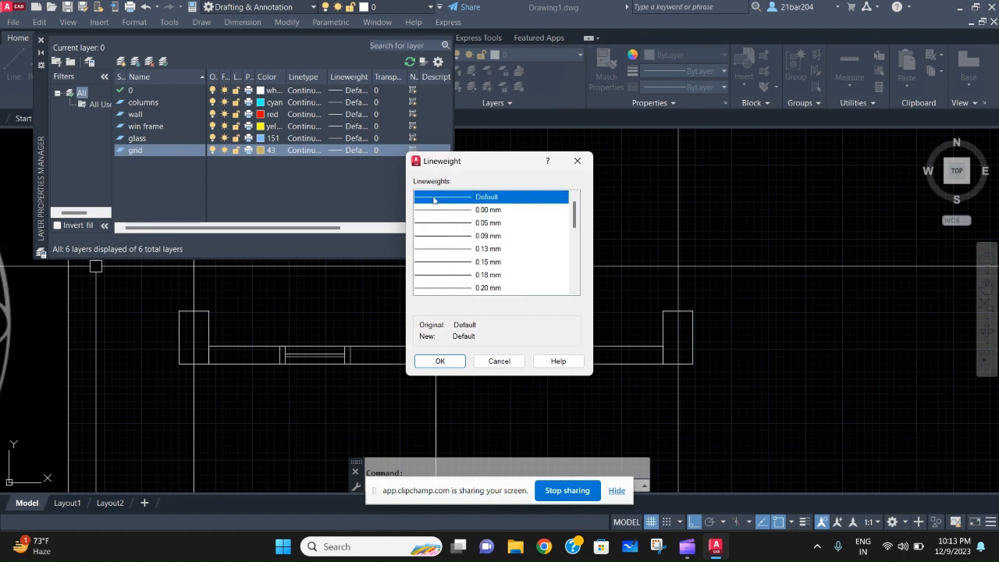
click(424, 362)
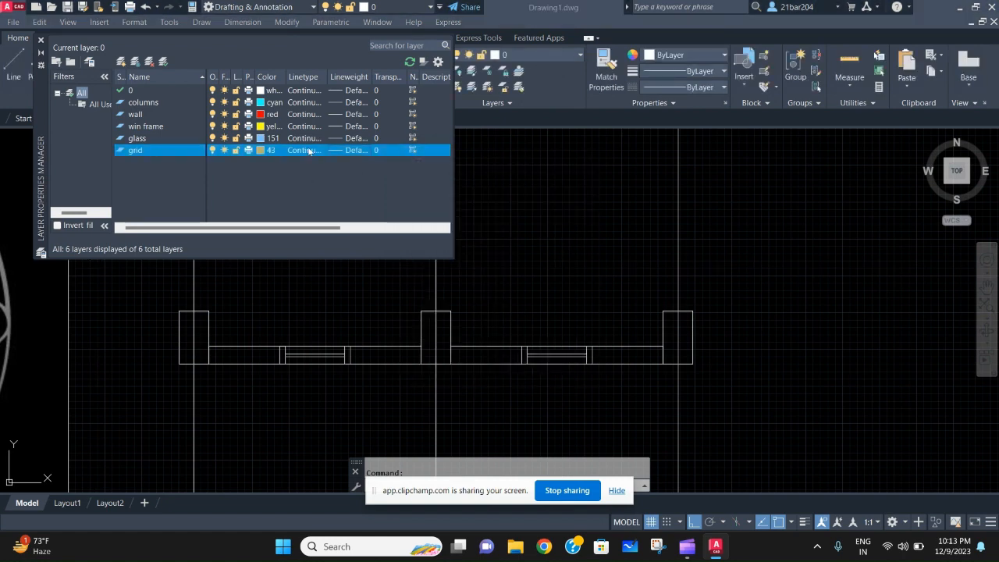
click(305, 150)
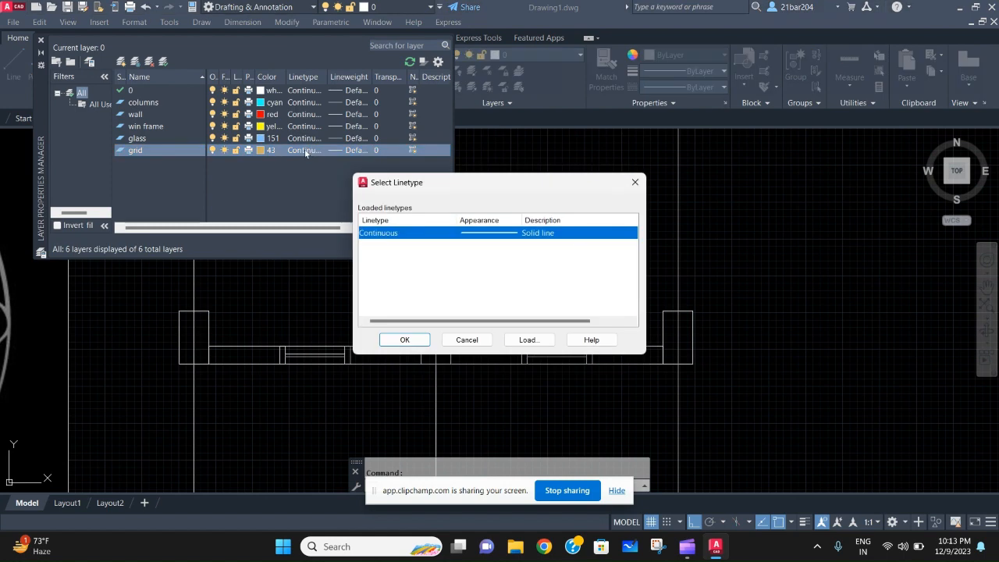
click(528, 341)
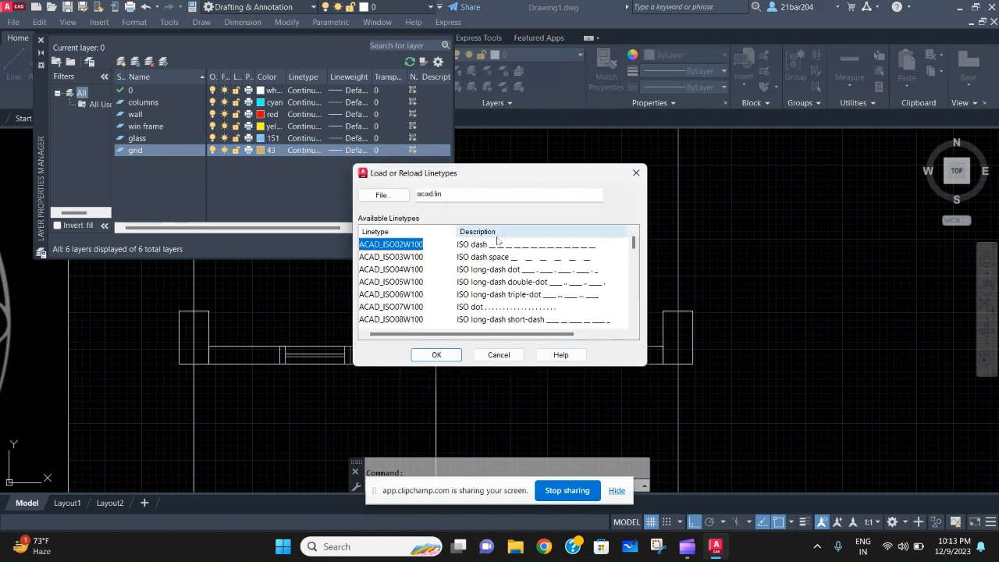
click(436, 354)
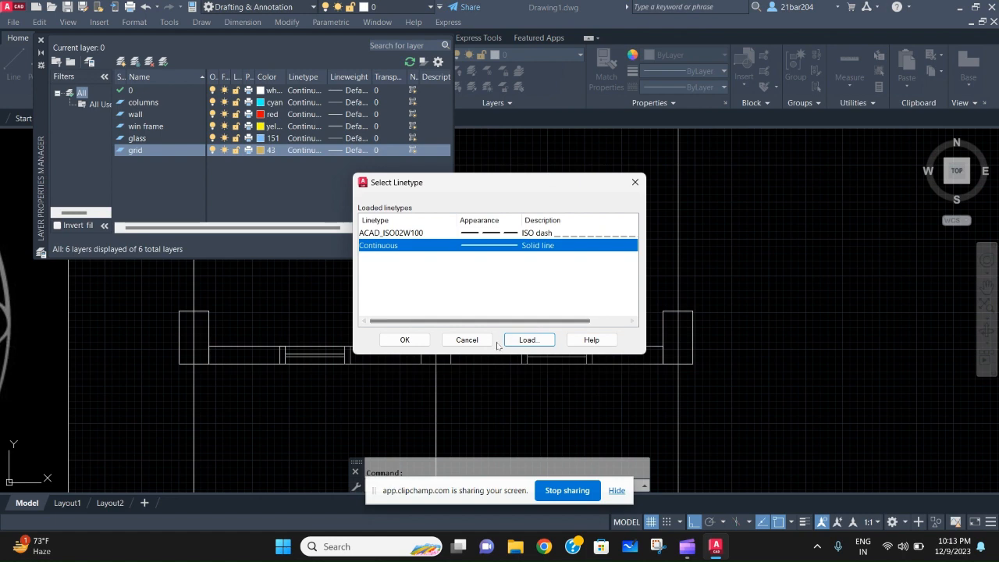
click(427, 342)
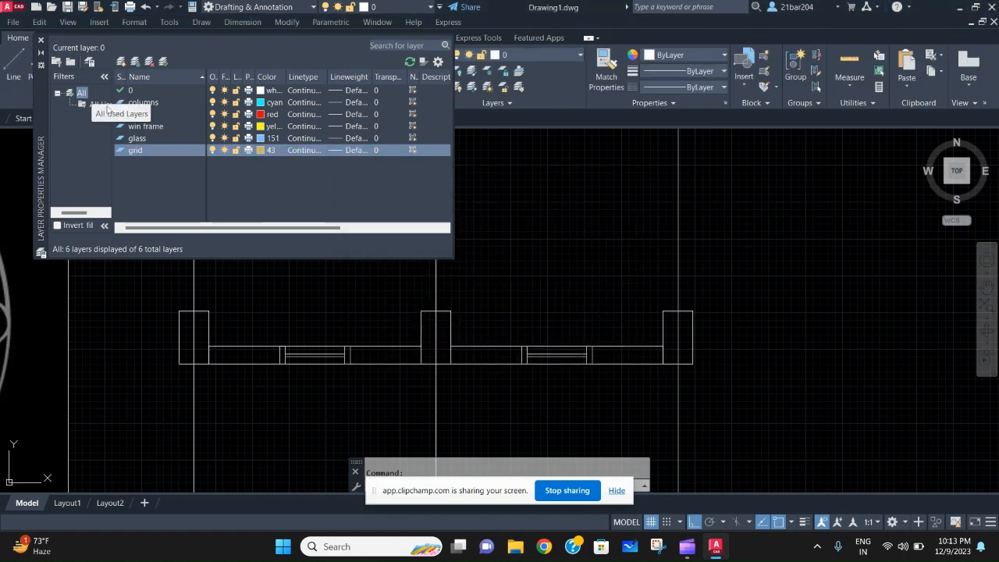
click(304, 152)
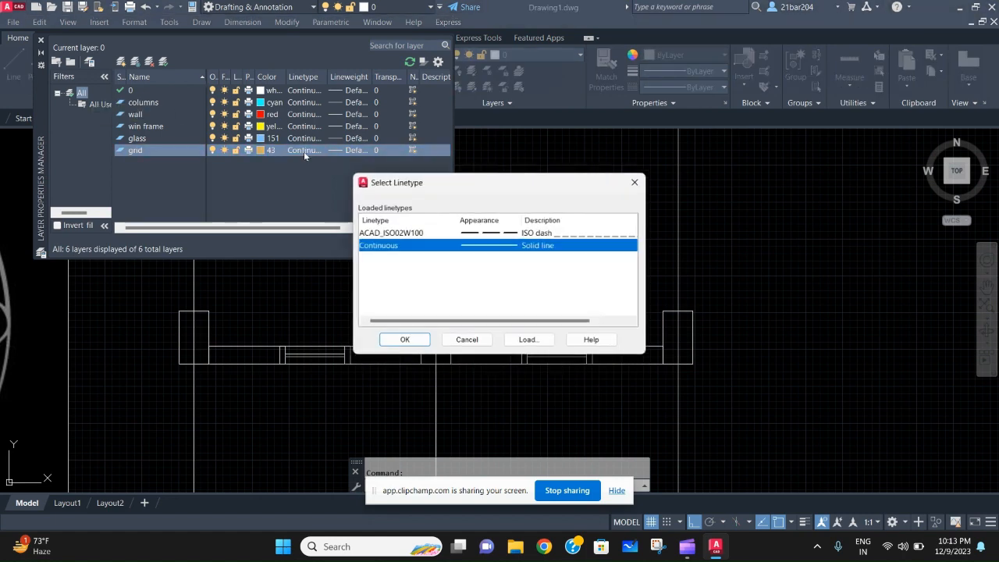
click(492, 235)
click(403, 342)
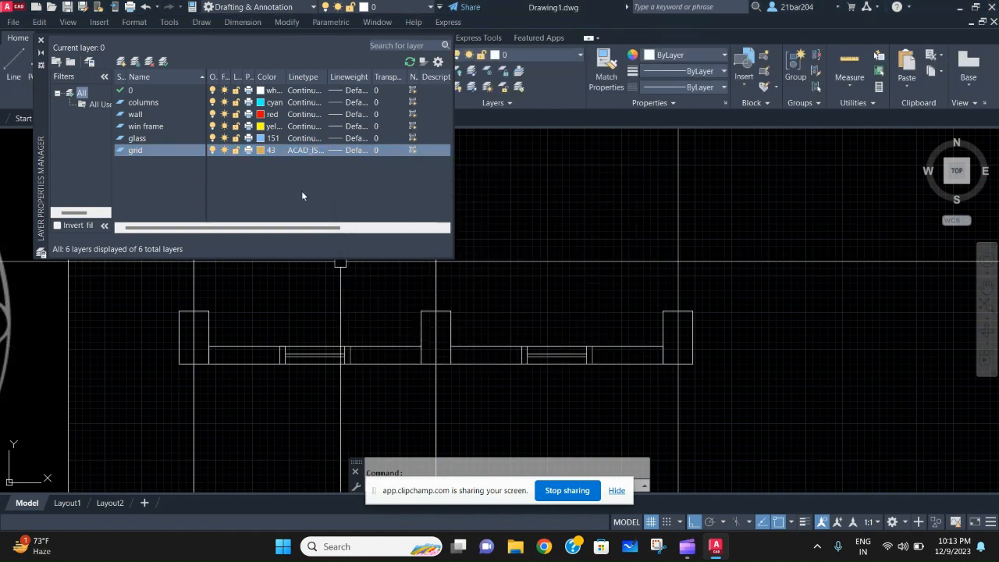
click(42, 42)
- Move the three column rectangles of the plan to the columns layer
scroll(189, 278, down, 5)
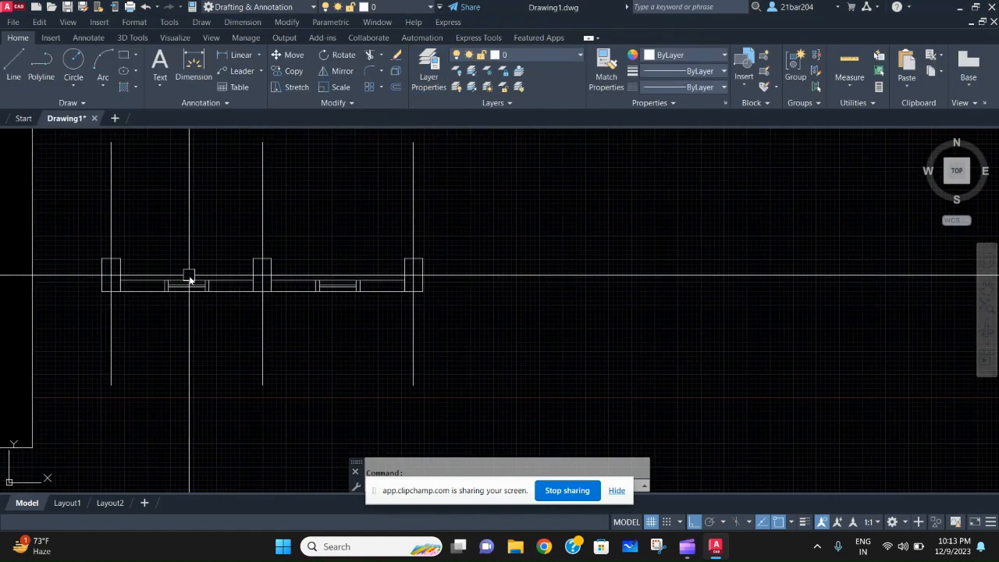
scroll(218, 266, up, 5)
click(216, 263)
click(203, 238)
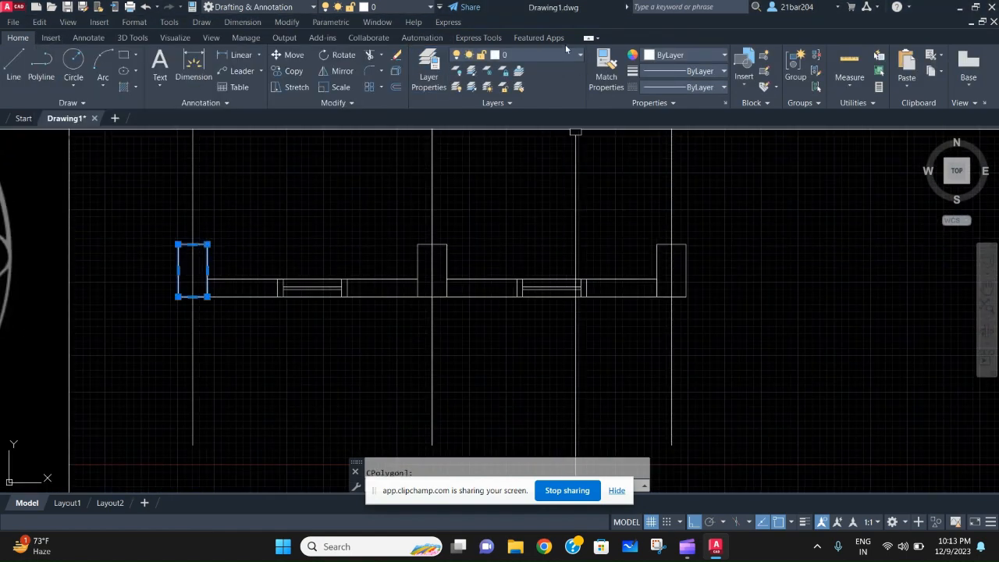
click(463, 256)
click(439, 233)
scroll(482, 257, down, 3)
scroll(531, 268, up, 3)
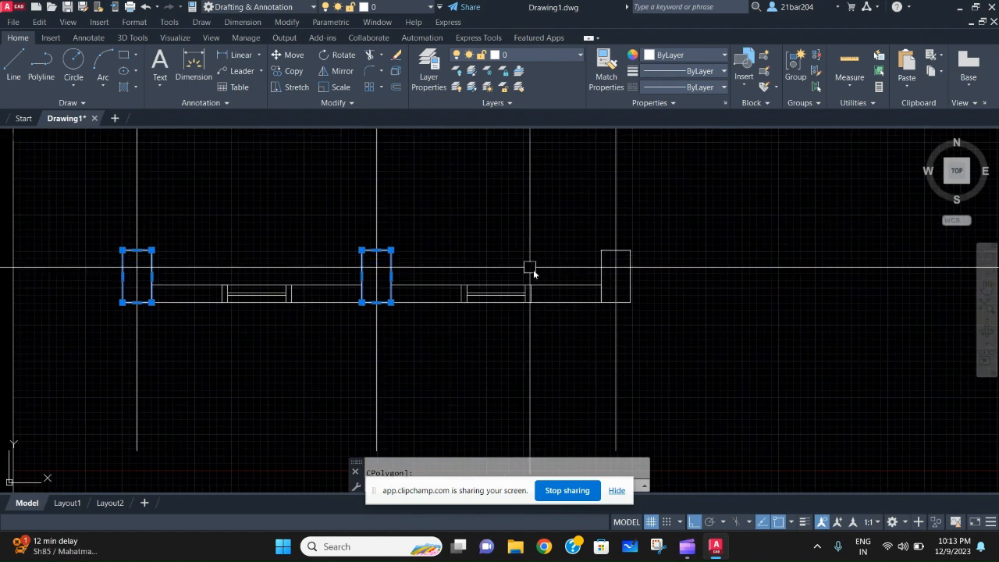
click(648, 263)
click(624, 234)
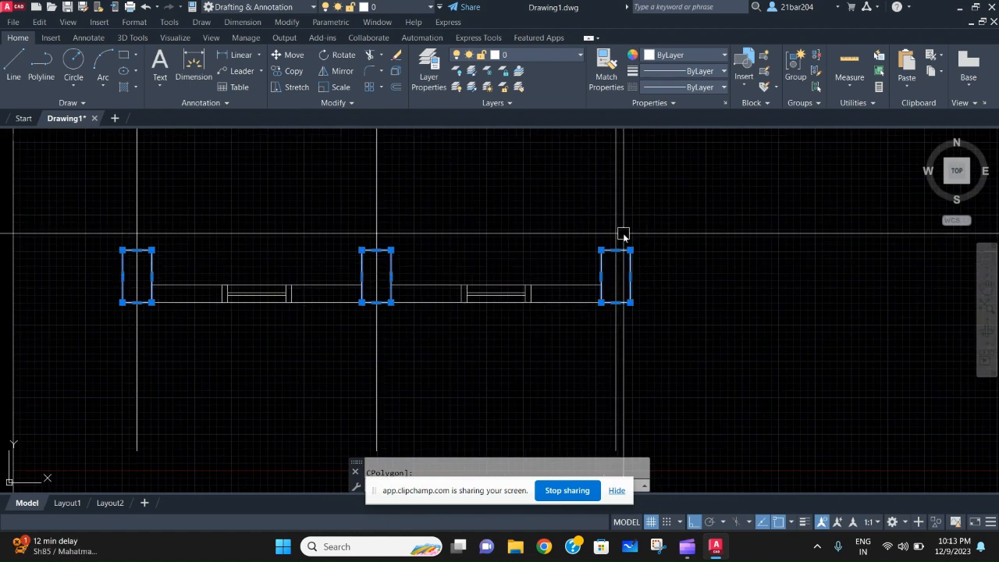
click(531, 55)
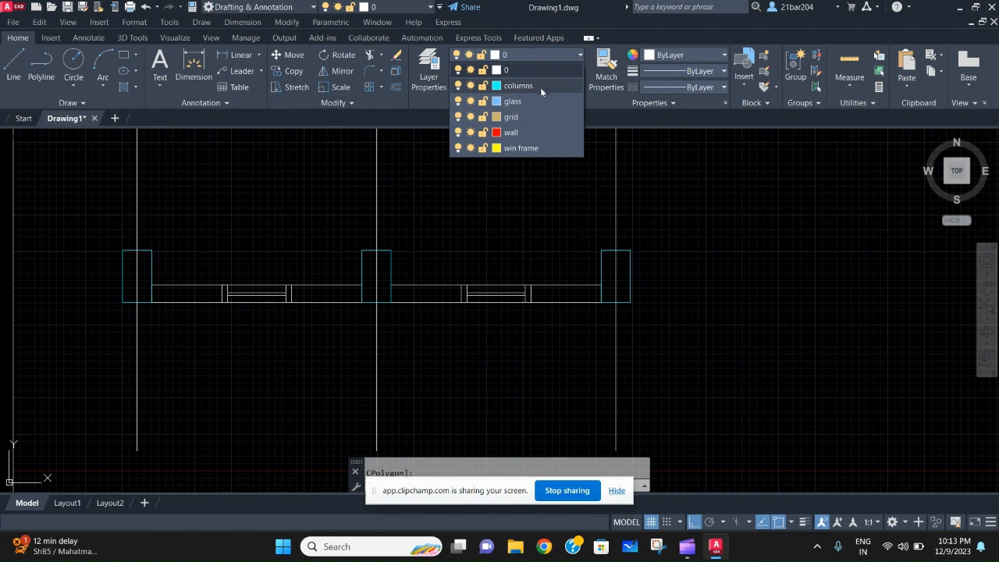
click(540, 86)
key(Escape)
- Move the three vertical grid lines through the columns to the grid layer
scroll(391, 242, up, 2)
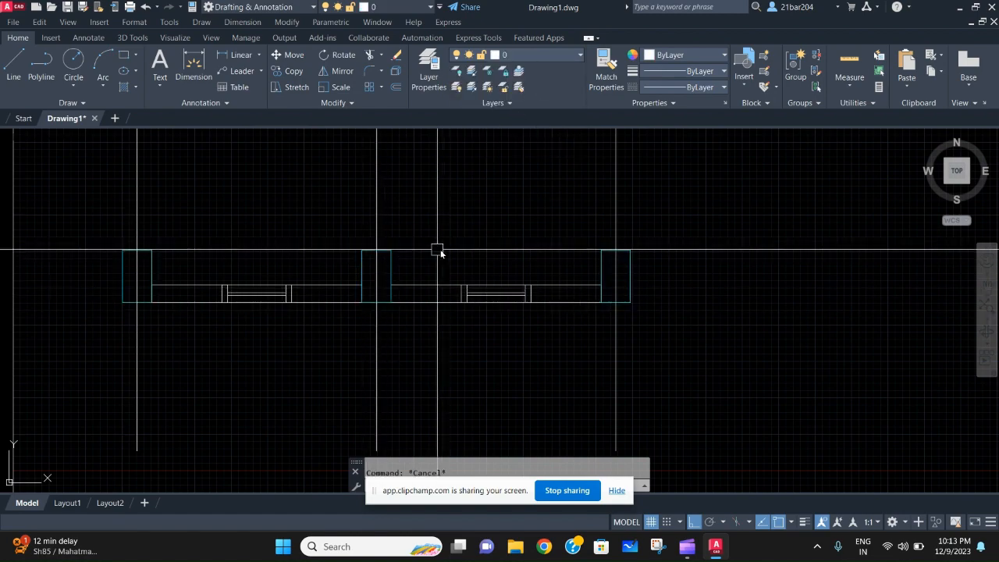
scroll(789, 284, down, 2)
middle_drag(749, 279, 591, 348)
scroll(781, 301, up, 2)
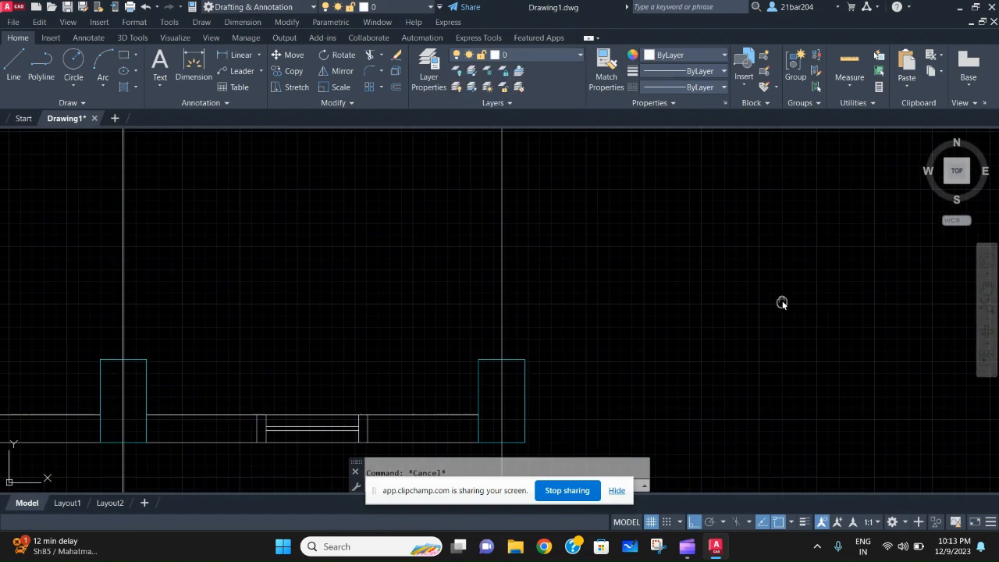
scroll(582, 288, down, 4)
middle_drag(597, 287, 679, 285)
click(683, 285)
click(332, 181)
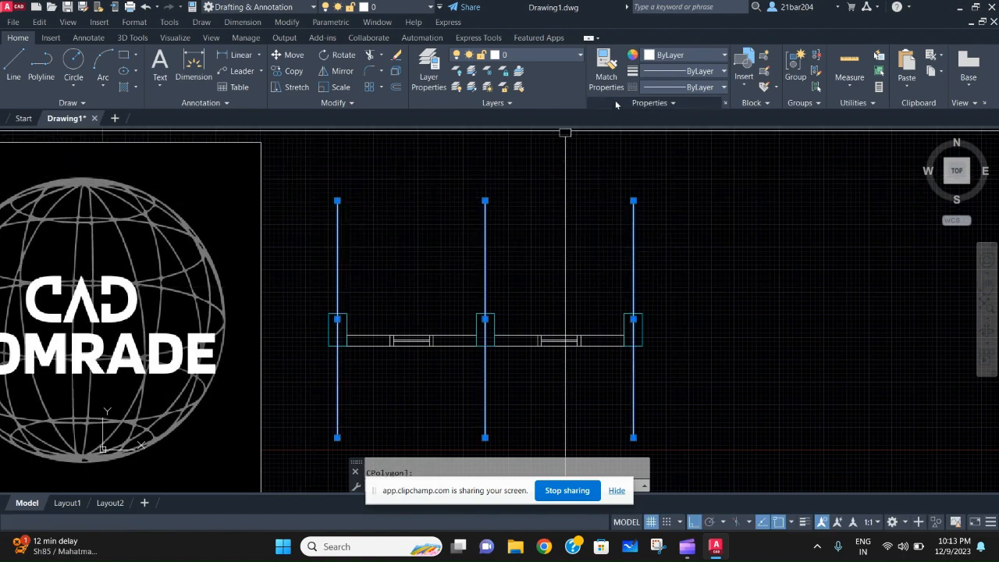
click(576, 56)
click(546, 120)
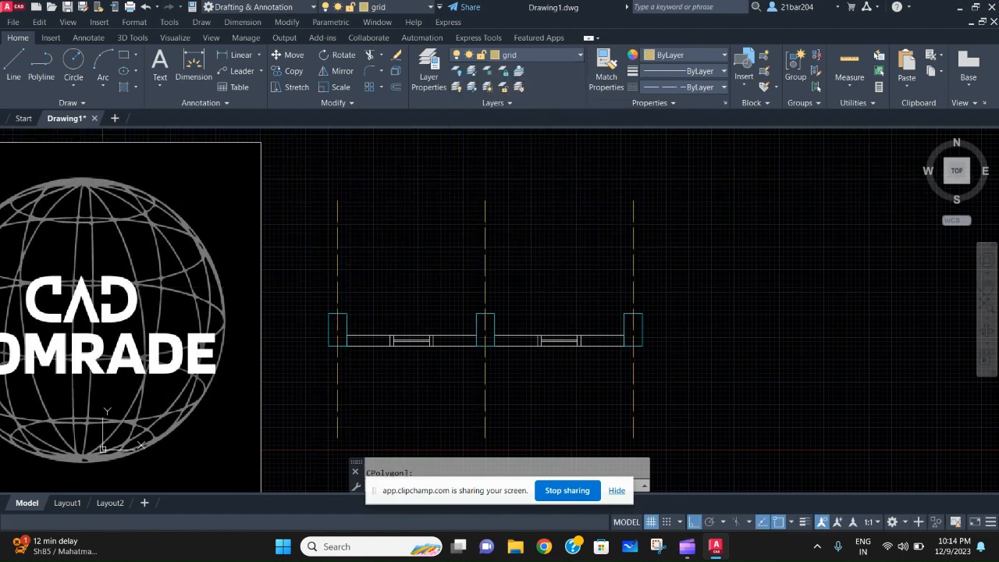
key(Escape)
- Move the two wall rectangles between the columns to the wall layer
scroll(484, 344, down, 2)
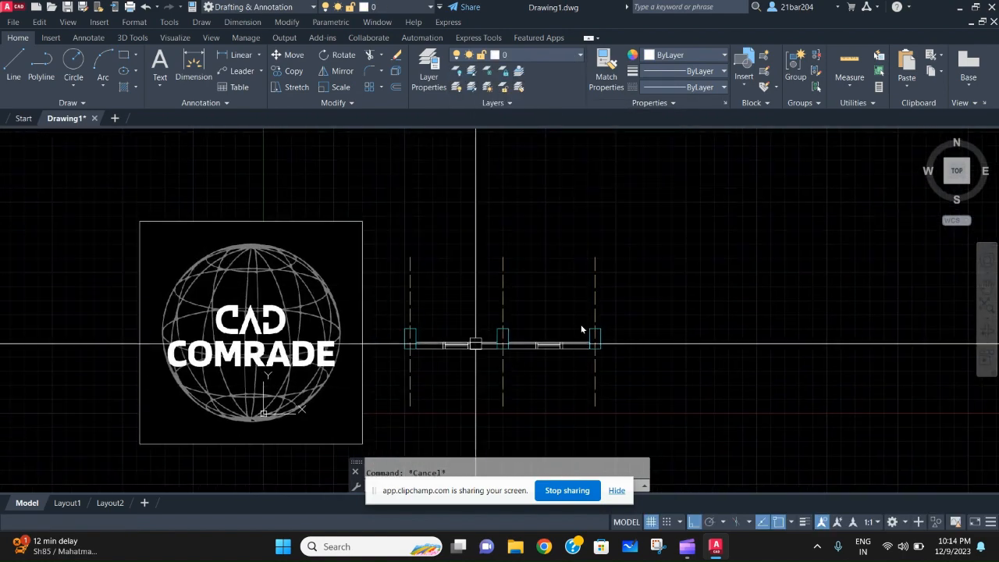
scroll(492, 367, up, 2)
scroll(425, 341, up, 4)
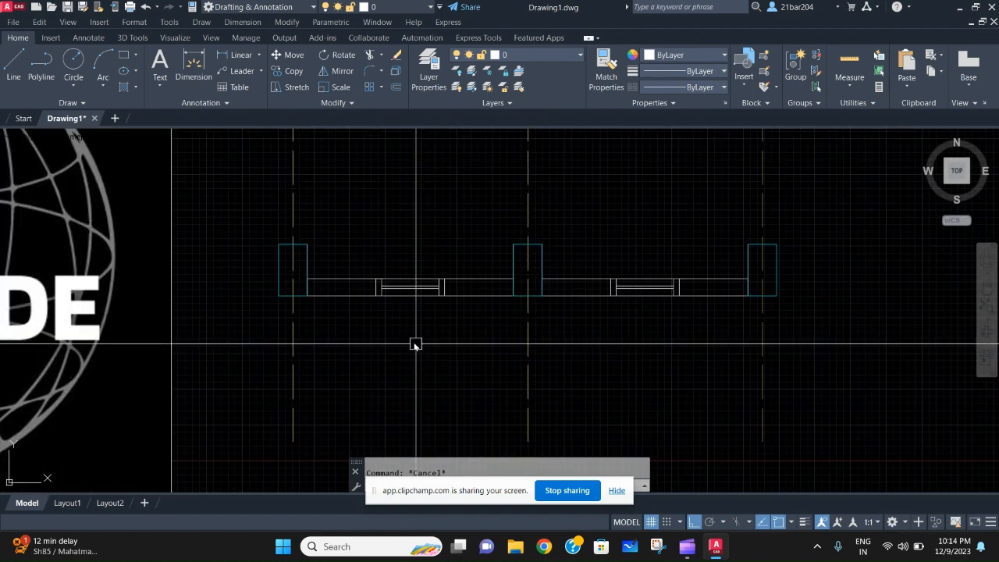
click(361, 314)
click(348, 237)
middle_drag(879, 287, 803, 287)
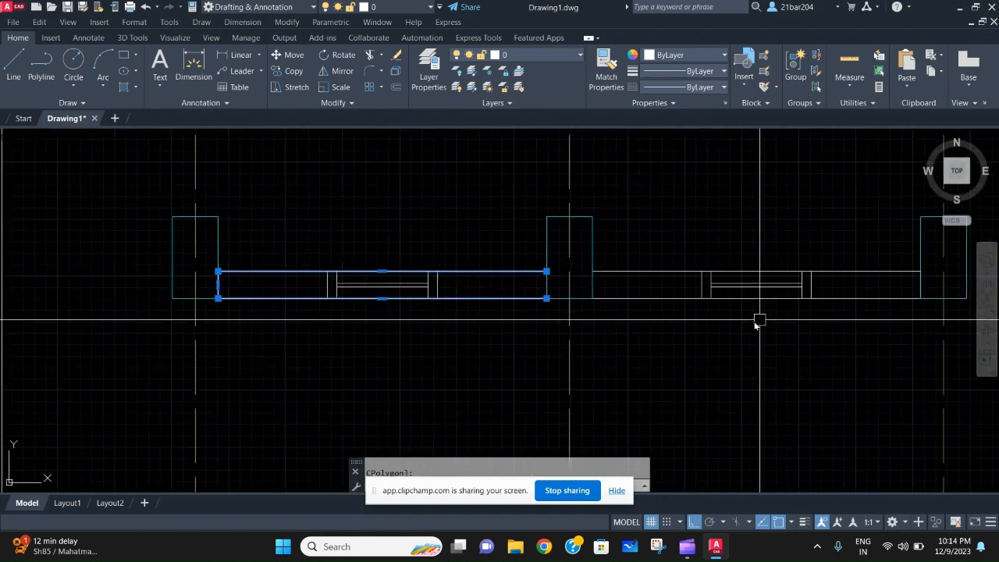
click(682, 320)
click(659, 242)
middle_drag(677, 287, 678, 292)
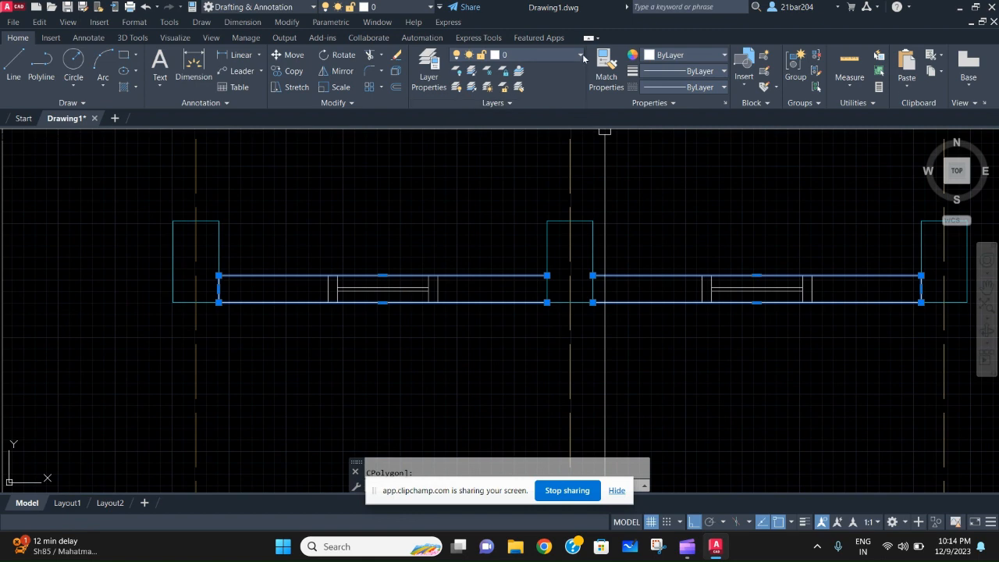
click(582, 55)
click(545, 135)
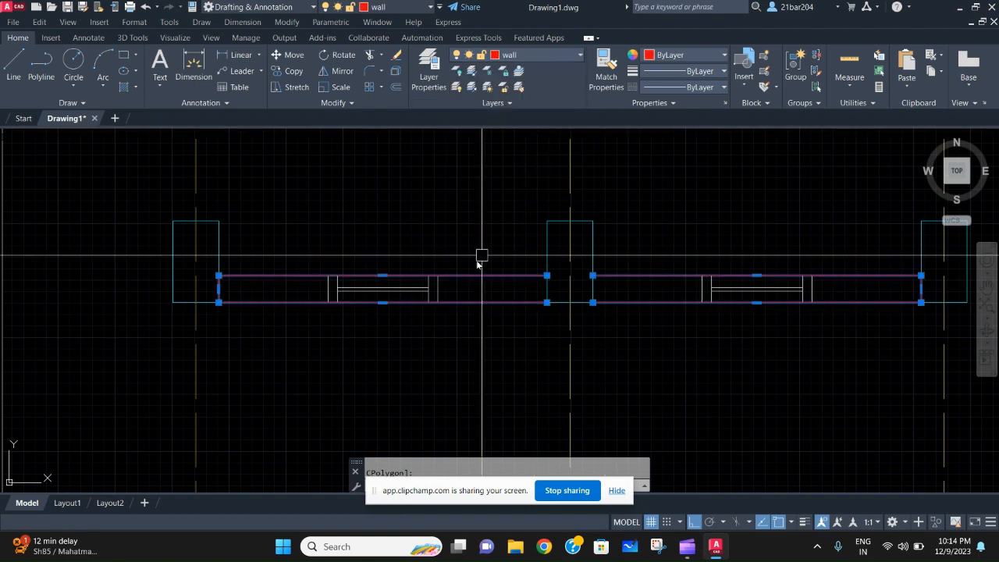
key(Escape)
- Assign the frame lines at both ends of the window in the first wall to the win frame layer
middle_drag(471, 257, 530, 172)
scroll(338, 234, up, 4)
scroll(339, 234, down, 2)
middle_drag(360, 225, 348, 266)
scroll(437, 176, up, 2)
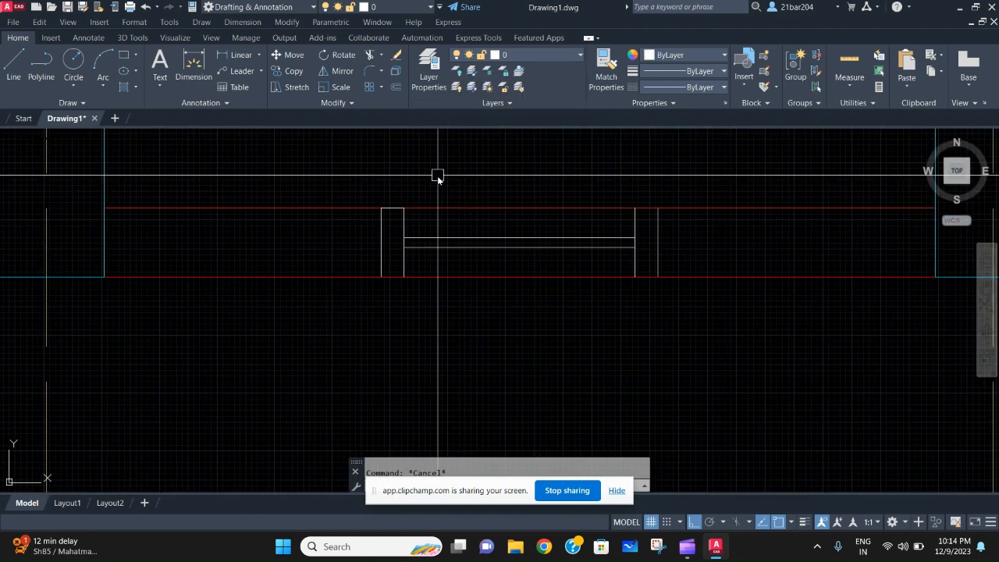
scroll(437, 175, down, 4)
scroll(479, 202, up, 4)
middle_drag(457, 178, 459, 238)
scroll(438, 224, down, 2)
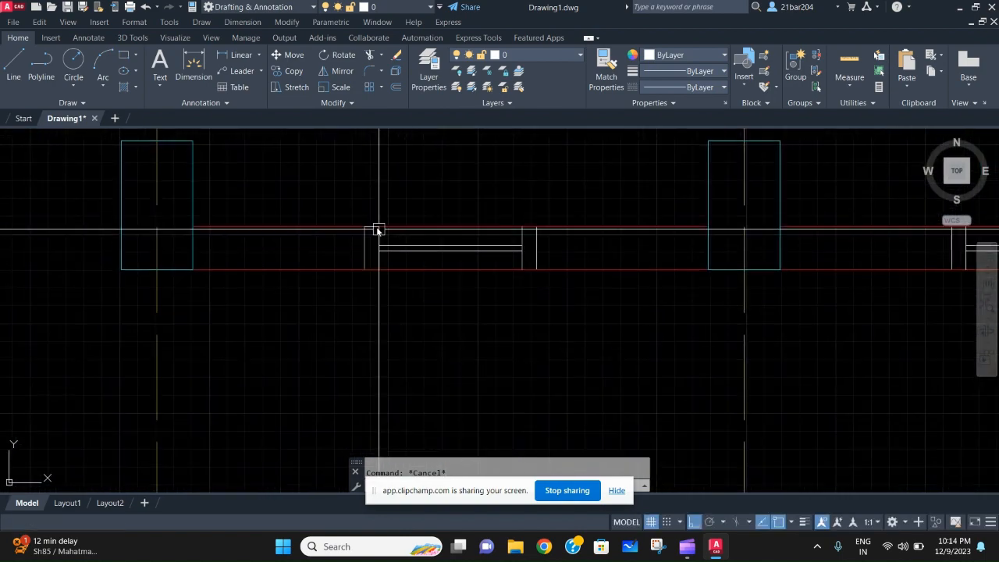
click(360, 200)
click(406, 312)
click(502, 183)
click(577, 311)
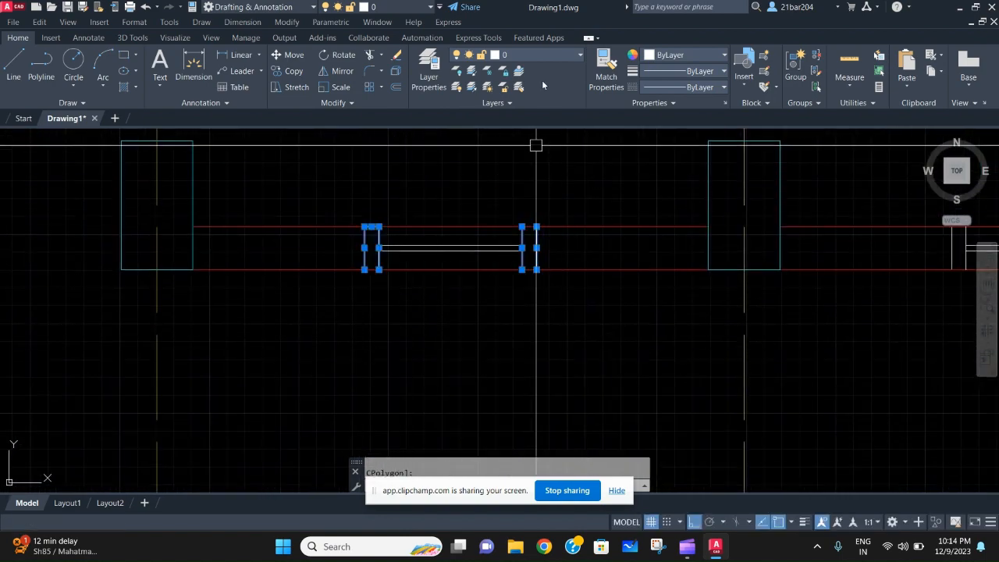
click(541, 51)
click(521, 149)
scroll(611, 219, down, 2)
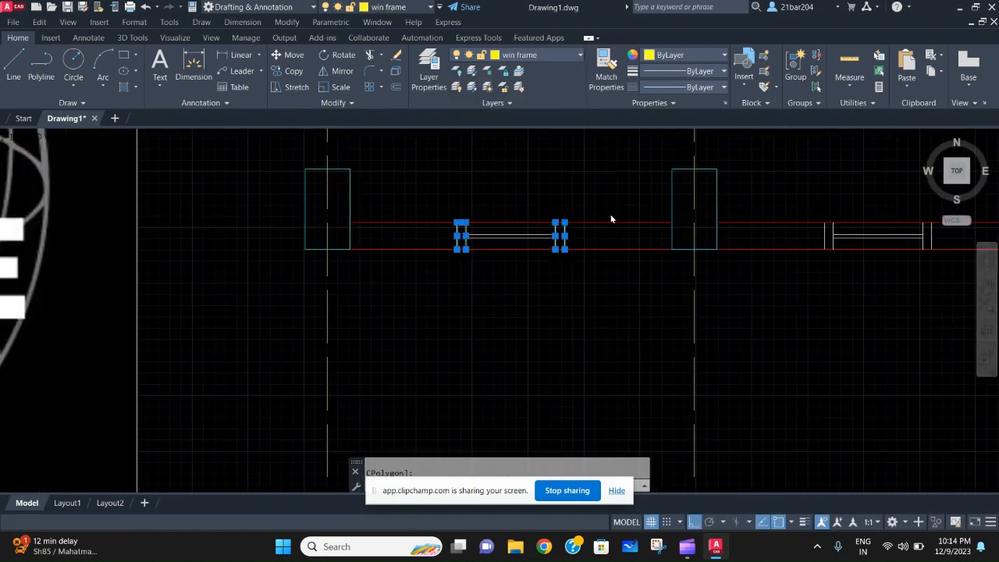
scroll(611, 220, down, 3)
key(Escape)
- Assign the frame lines at both ends of the window in the second wall to the win frame layer
scroll(620, 230, up, 2)
middle_drag(620, 229, 558, 232)
scroll(557, 232, up, 4)
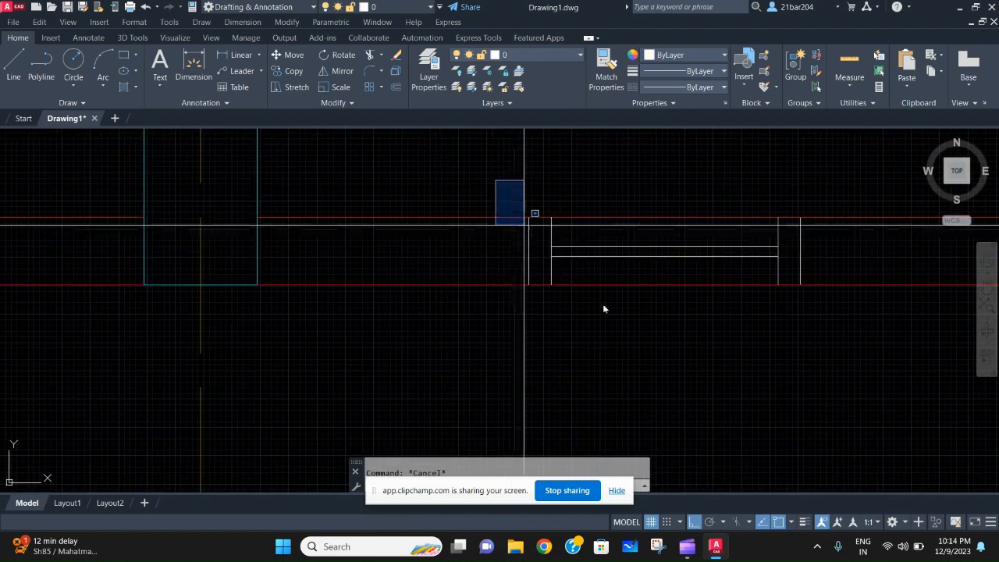
click(561, 295)
click(752, 171)
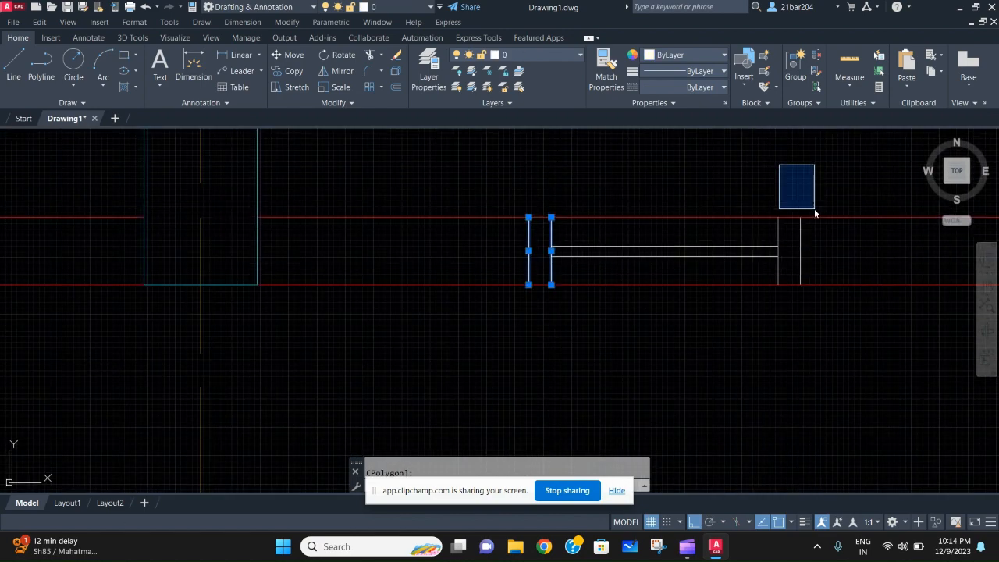
click(901, 387)
click(542, 56)
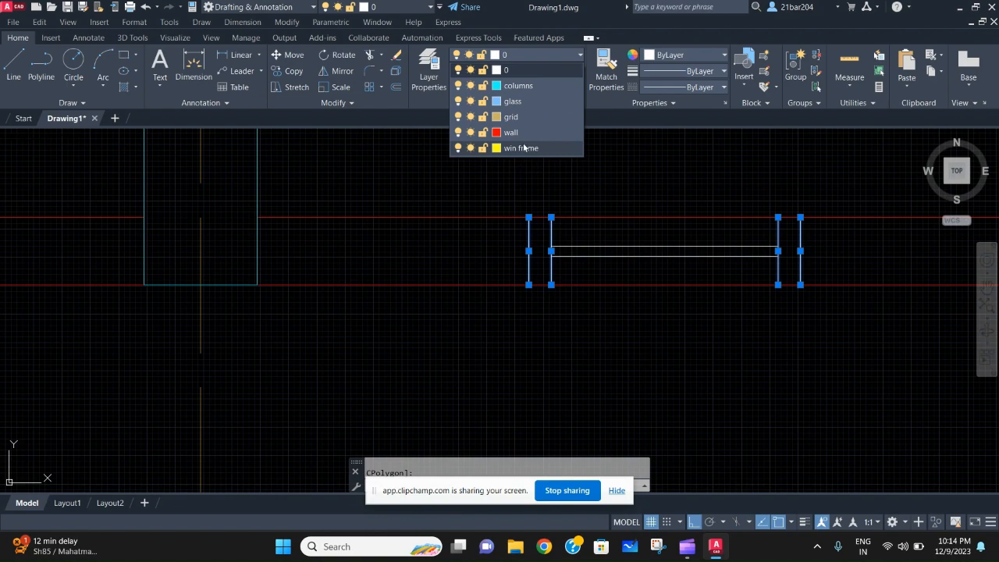
click(525, 148)
scroll(513, 168, down, 2)
middle_drag(506, 186, 703, 210)
middle_drag(370, 275, 551, 293)
scroll(463, 271, up, 2)
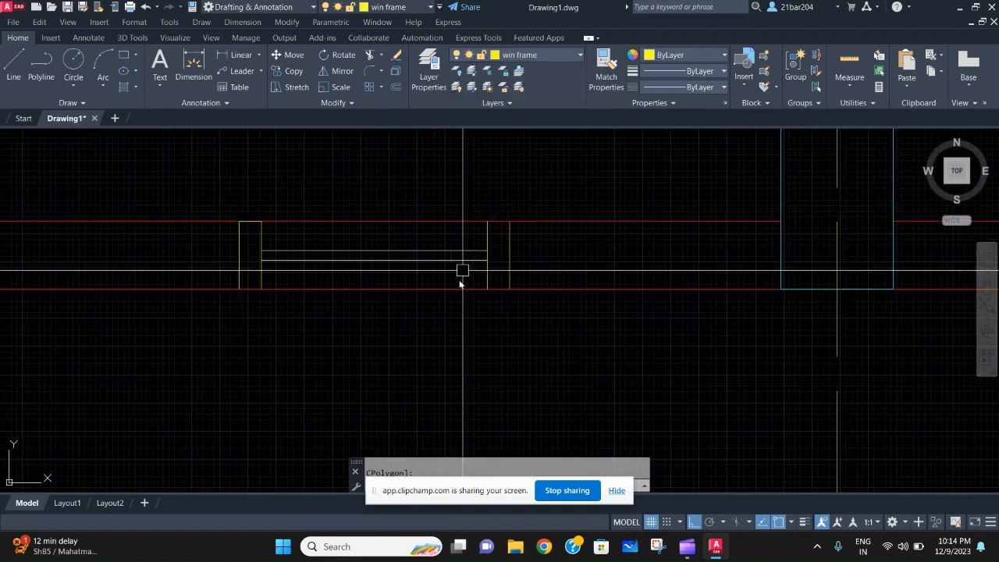
- Assign the pane lines of both windows to the glass layer
click(459, 288)
click(448, 223)
key(Escape)
click(459, 260)
click(459, 250)
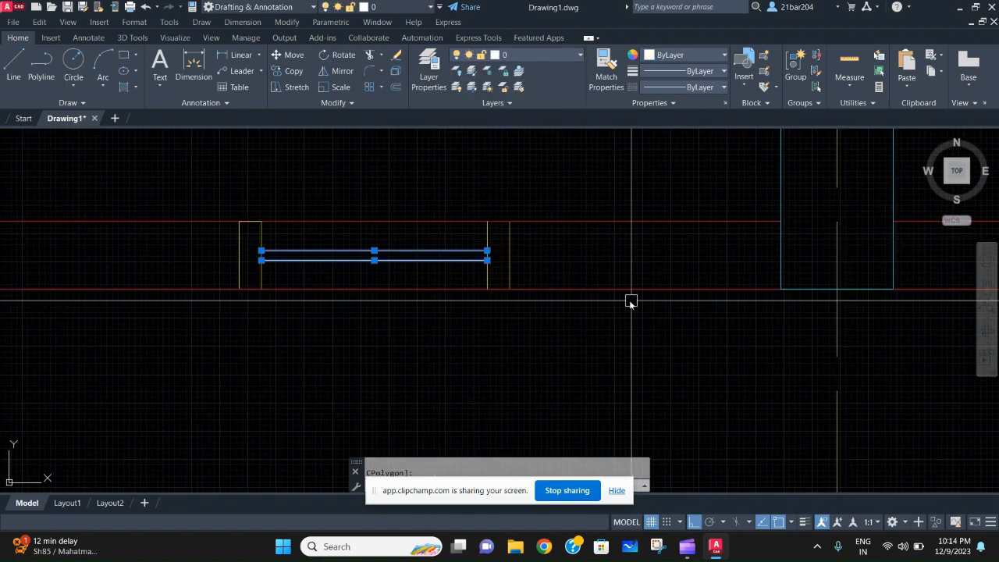
scroll(632, 301, down, 2)
middle_drag(896, 265, 510, 260)
scroll(600, 275, up, 2)
click(673, 269)
click(669, 259)
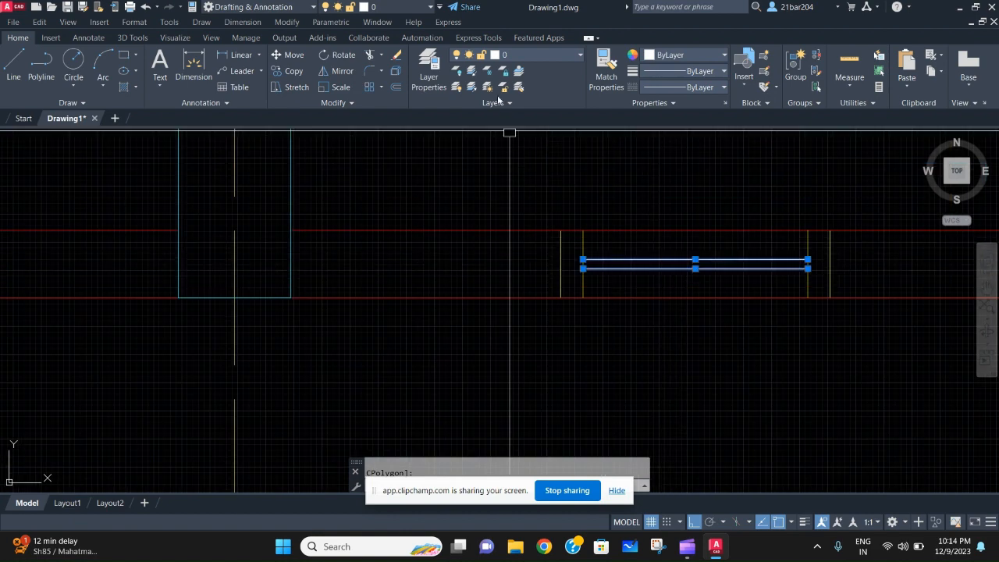
click(565, 57)
click(563, 101)
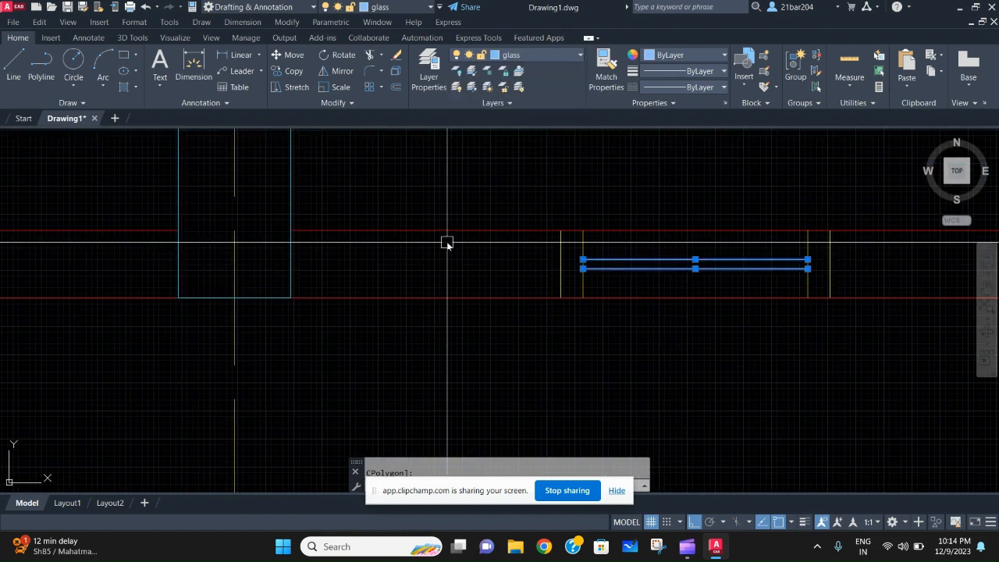
key(Escape)
- Trim the upper and lower wall lines that cross the left window's opening
scroll(591, 284, down, 5)
scroll(607, 249, up, 4)
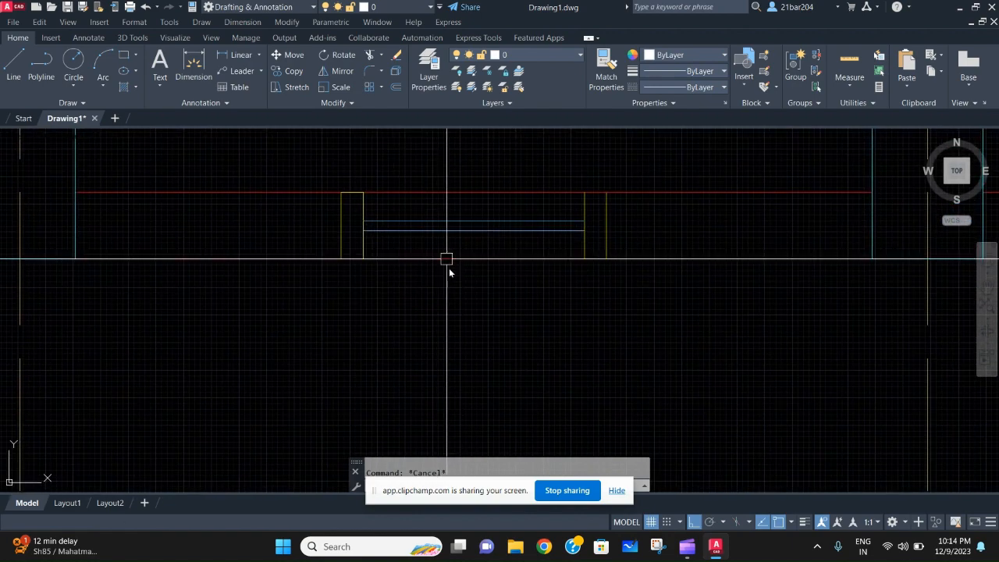
middle_drag(550, 214, 224, 269)
scroll(224, 268, down, 2)
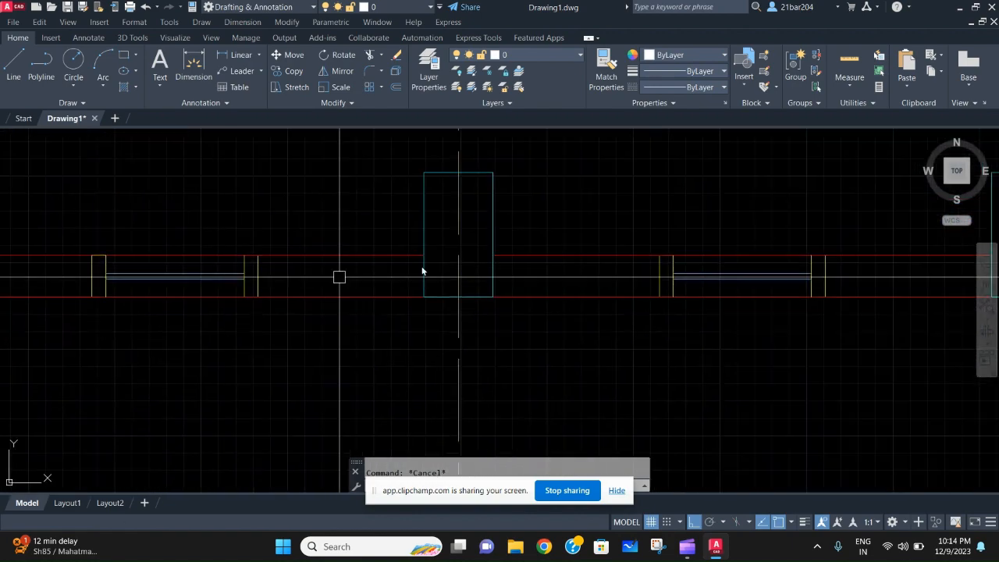
scroll(748, 257, down, 4)
middle_drag(748, 256, 835, 222)
scroll(539, 258, up, 2)
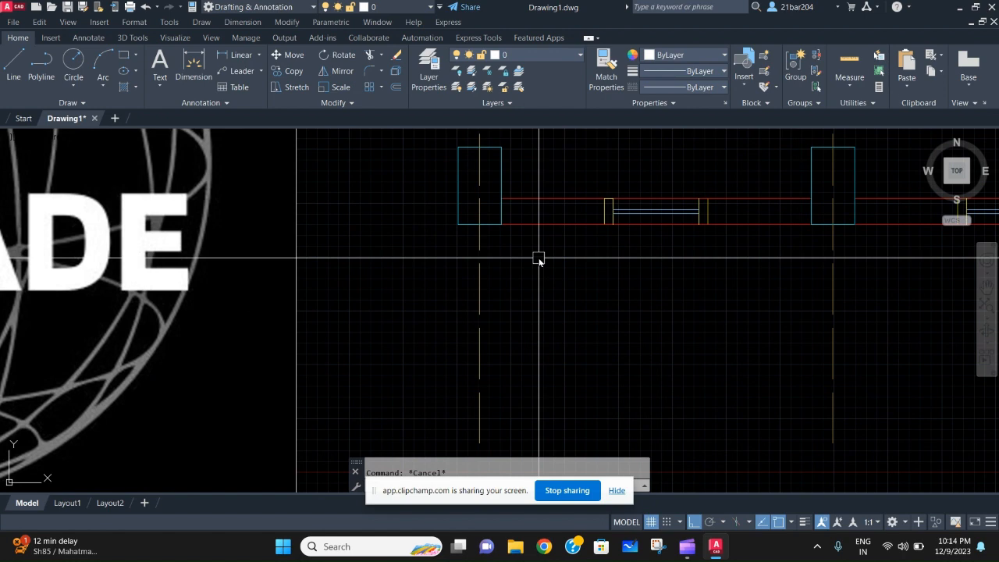
key(BackSpace)
text(t)
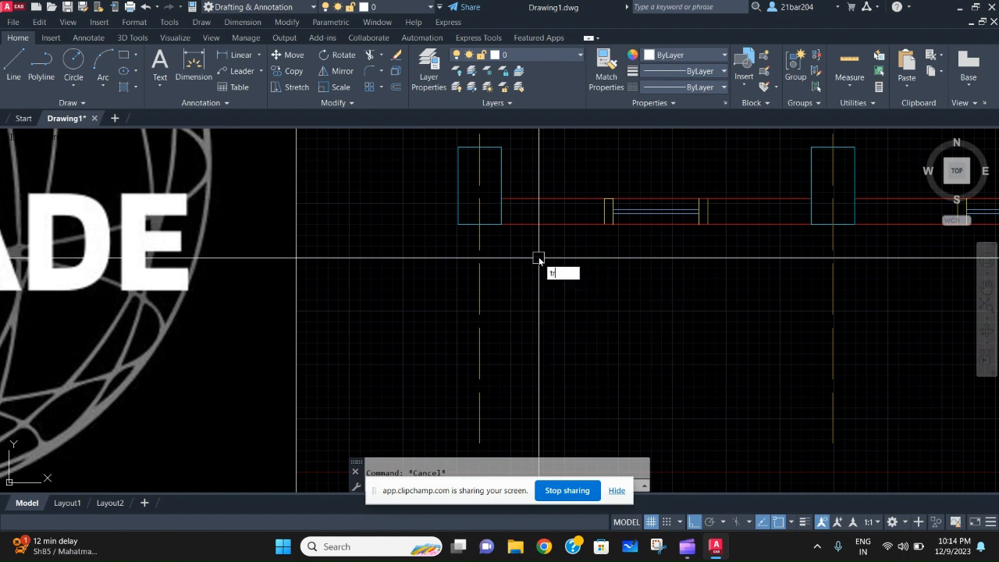
text(r)
key(Return)
scroll(502, 192, up, 4)
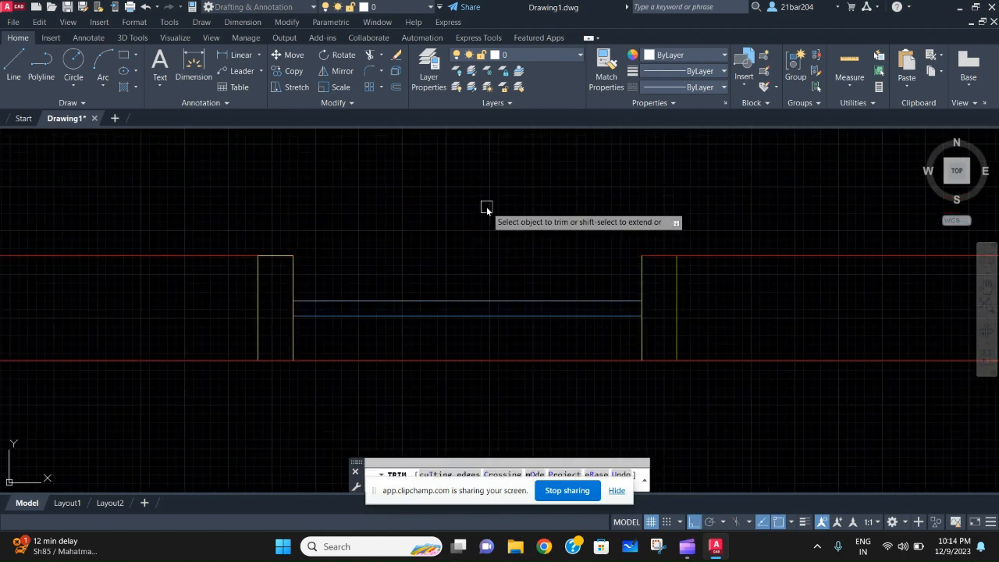
middle_drag(476, 390, 485, 271)
click(499, 241)
- Trim the upper and lower wall lines that cross the right window's opening
scroll(624, 343, down, 6)
middle_drag(734, 332, 448, 299)
scroll(691, 298, up, 2)
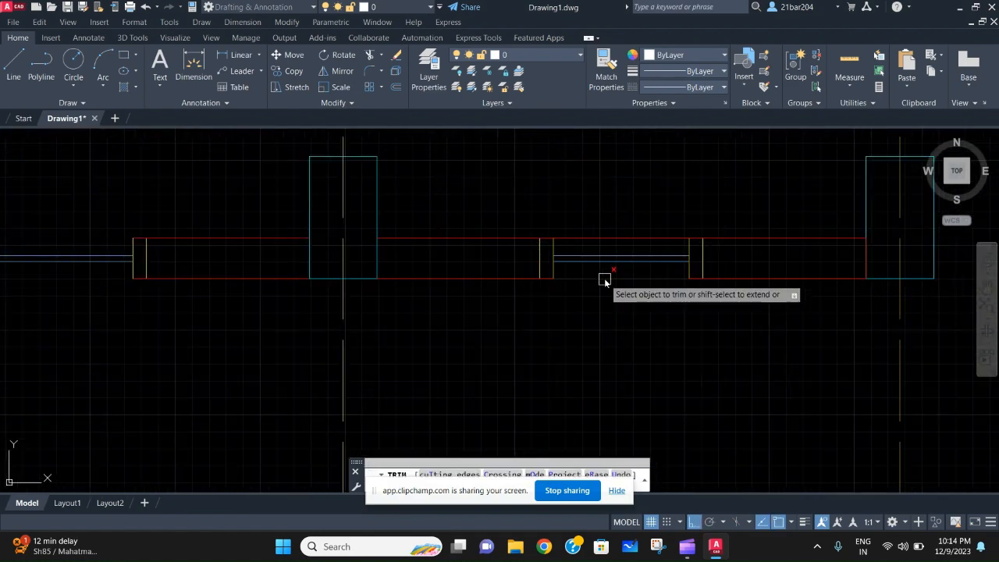
click(605, 279)
click(605, 236)
scroll(352, 320, down, 2)
middle_drag(351, 320, 594, 278)
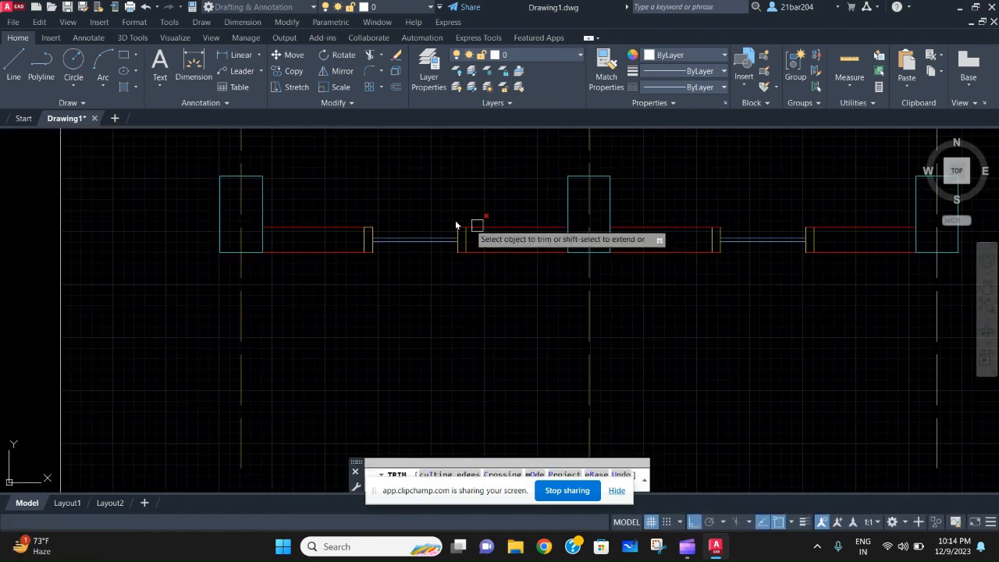
key(Escape)
- Stretch the ends of the wall segment left of the left window back to the frame's outer line
scroll(359, 258, up, 4)
click(397, 264)
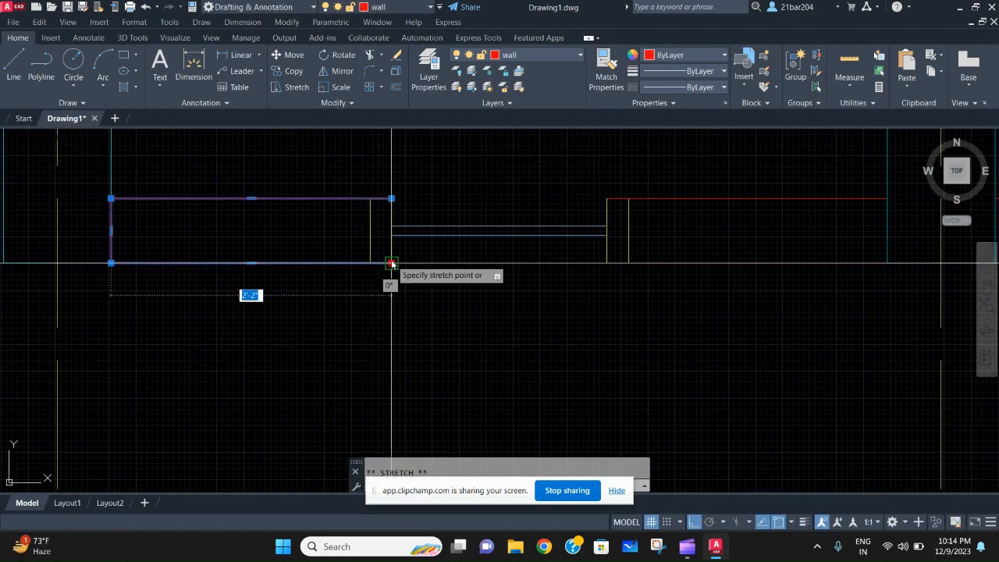
click(370, 264)
key(Escape)
- Stretch the ends of the wall segment right of the left window back to the frame's outer line
scroll(507, 286, down, 2)
middle_drag(605, 276, 454, 283)
scroll(454, 284, up, 2)
click(475, 295)
click(465, 260)
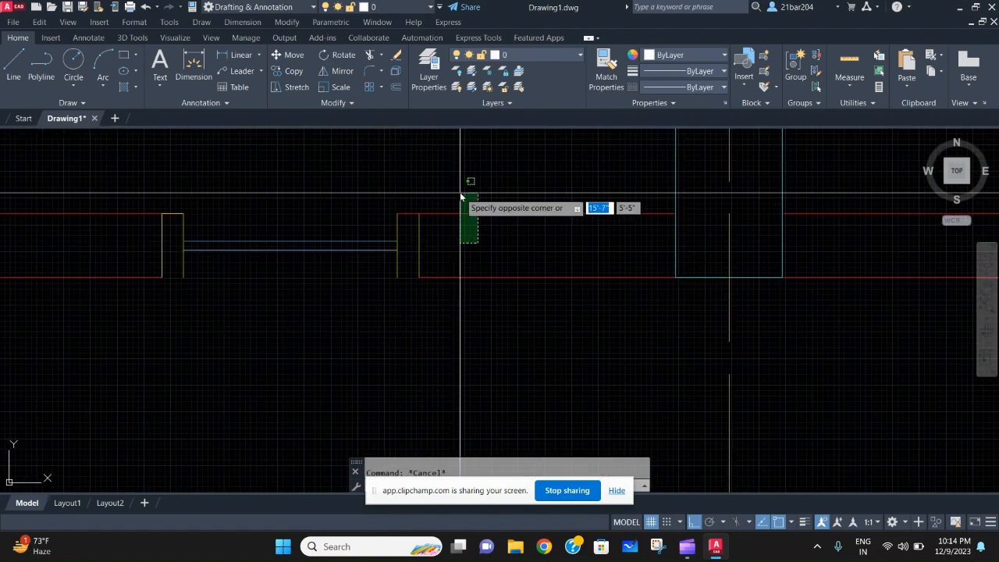
click(417, 216)
- Stretch the ends of the wall segment left of the right window back to the frame's outer line
scroll(581, 250, down, 2)
middle_drag(584, 250, 351, 254)
scroll(500, 258, up, 2)
key(Escape)
click(494, 300)
click(467, 198)
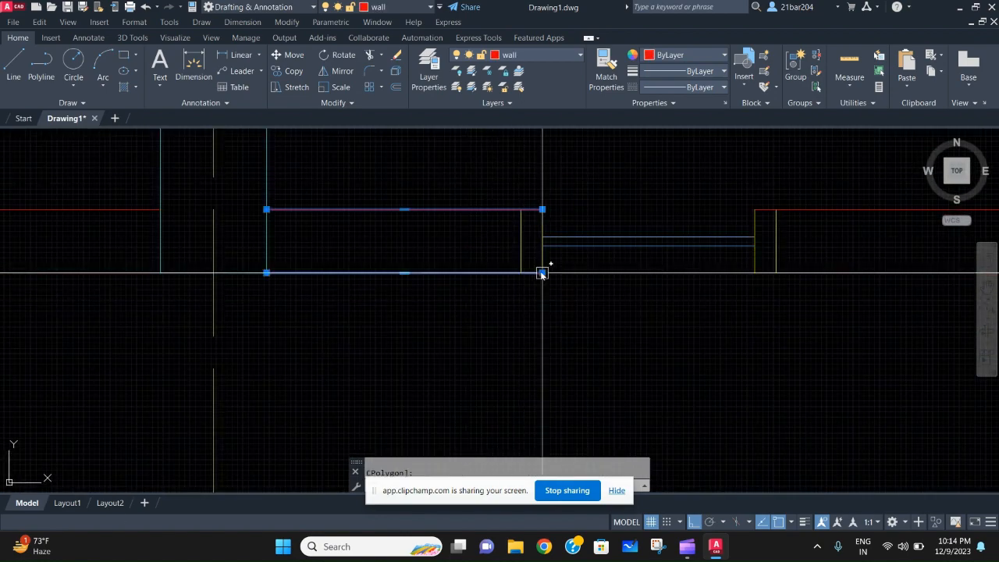
key(Escape)
key(Escape)
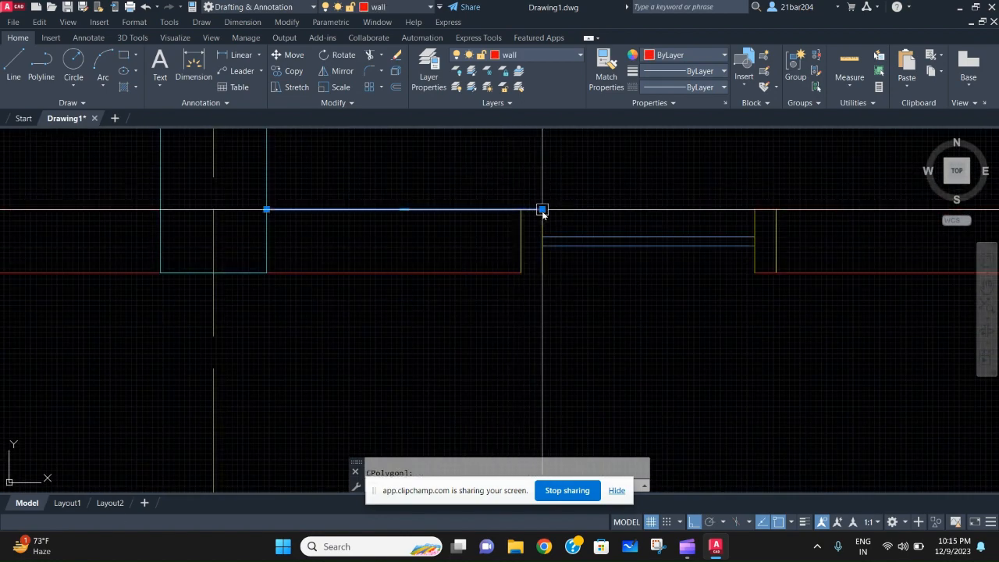
click(522, 210)
- Stretch the ends of the wall segment right of the right window back to the frame's outer line
scroll(703, 226, down, 2)
middle_drag(750, 234, 539, 198)
key(Escape)
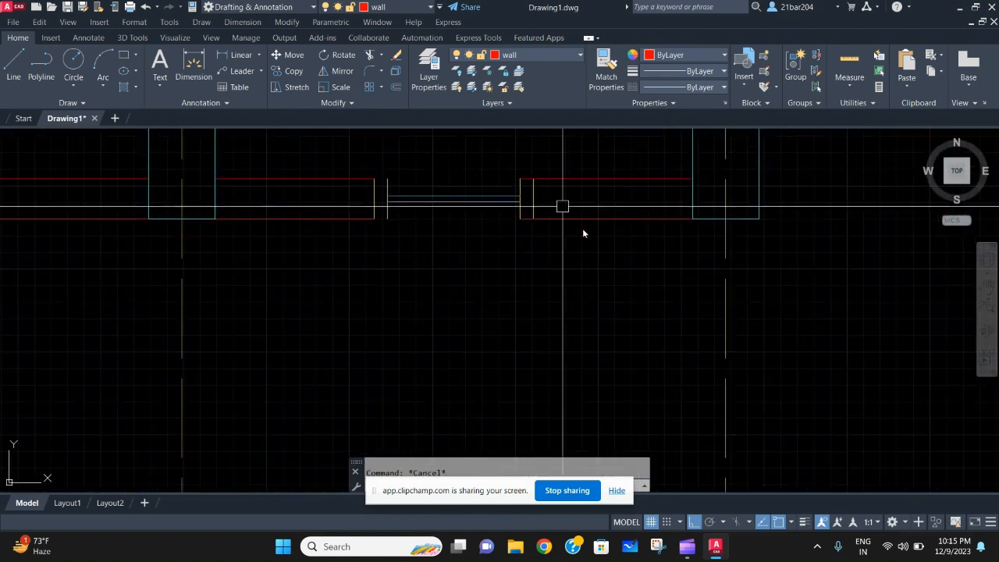
click(595, 241)
click(513, 179)
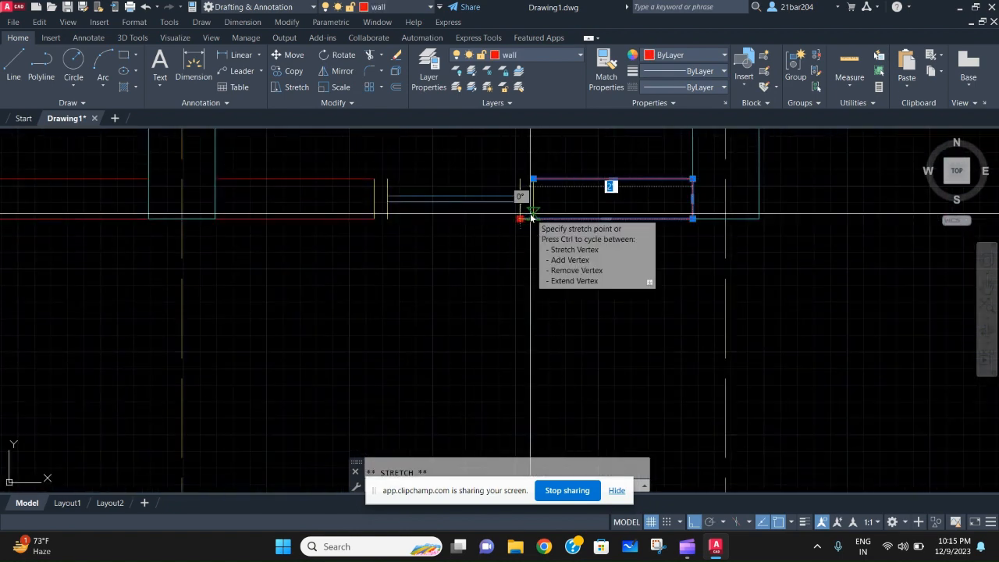
key(Escape)
- Make win frame the current layer and close the top of the right window's right-hand frame with a line
middle_drag(545, 220, 550, 230)
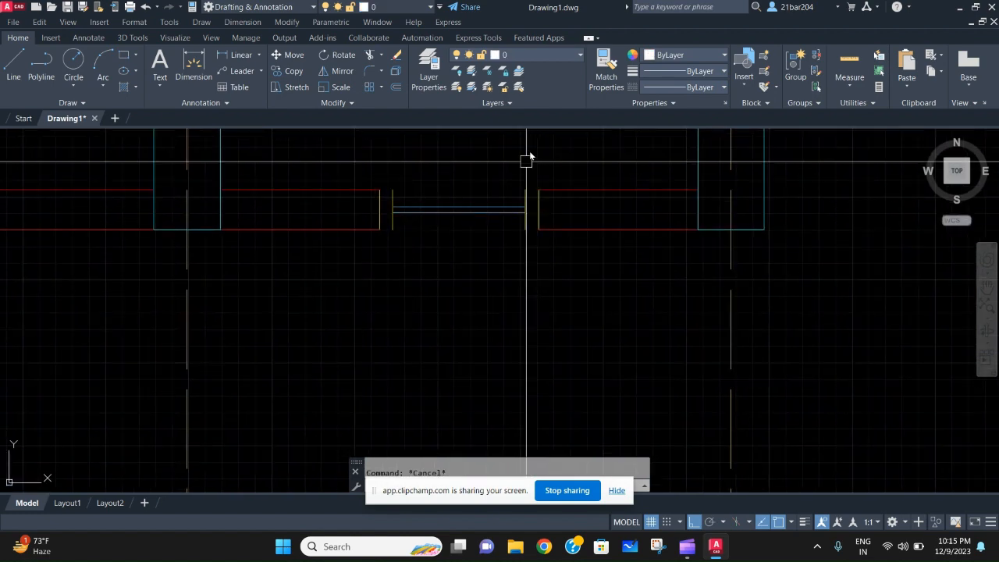
click(559, 55)
click(571, 145)
middle_drag(489, 192, 481, 211)
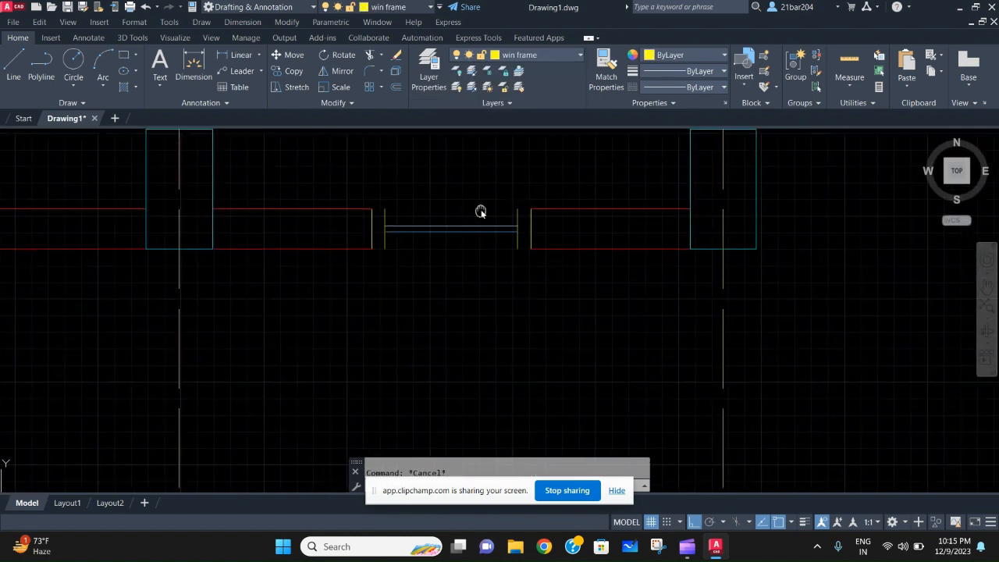
scroll(479, 203, up, 2)
text(l)
key(Return)
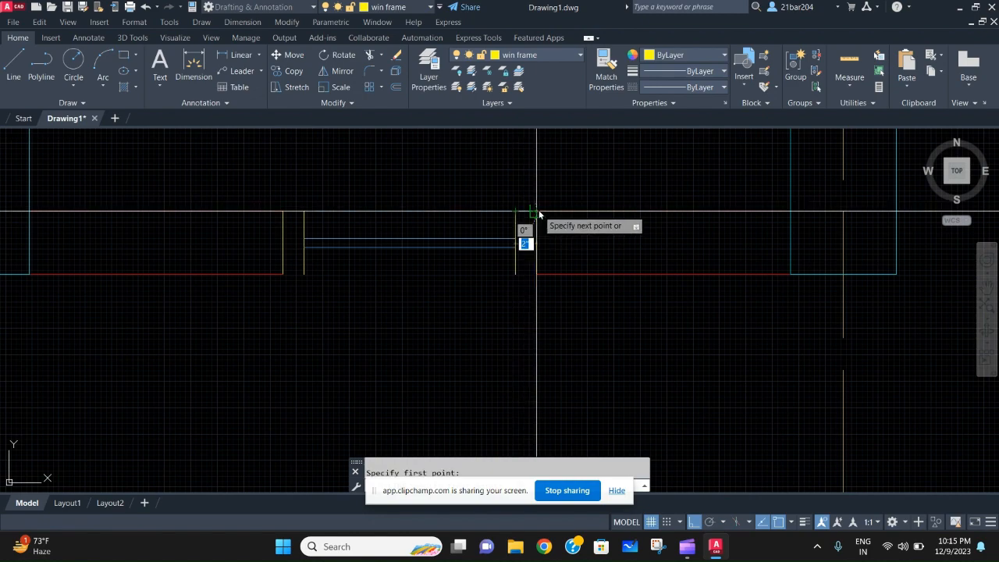
click(537, 212)
key(Escape)
- Draw a line closing the bottom of the right window's right-hand frame
middle_drag(513, 328, 506, 277)
text(l)
key(Return)
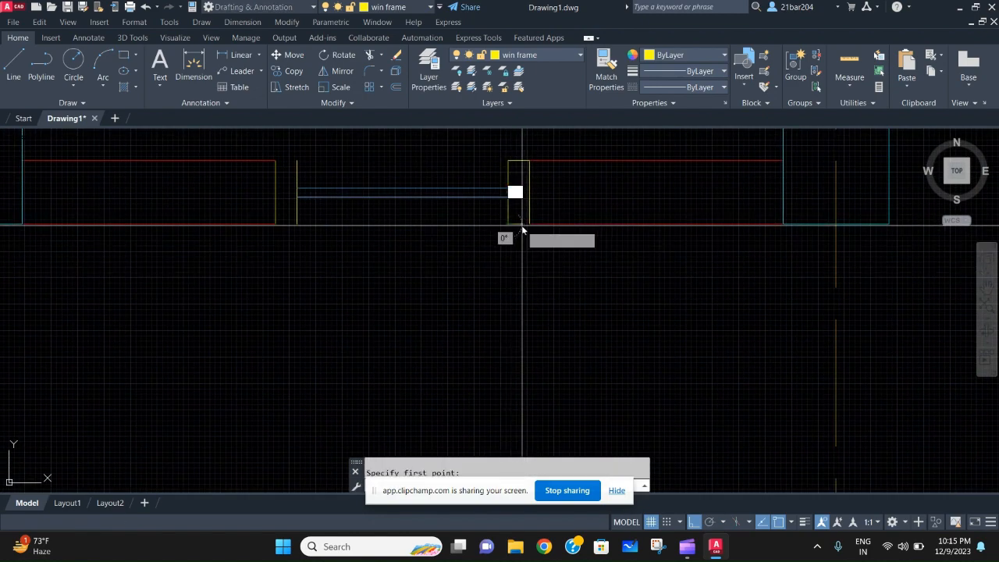
click(530, 224)
key(Escape)
- Draw lines closing the top and bottom of the right window's left-hand frame
middle_drag(287, 197, 396, 249)
text(l)
key(Return)
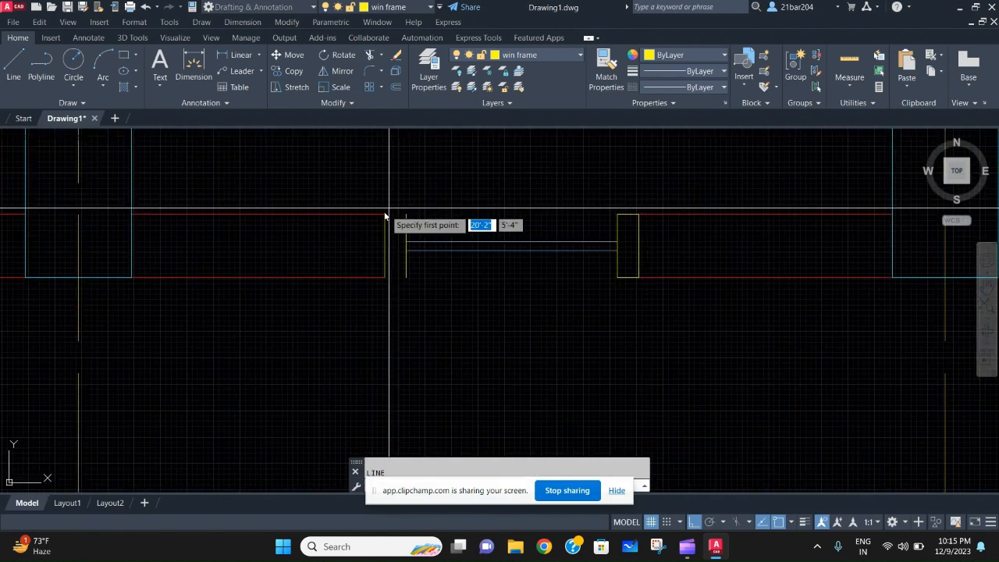
click(385, 214)
click(405, 214)
key(Escape)
text(l*)
key(Return)
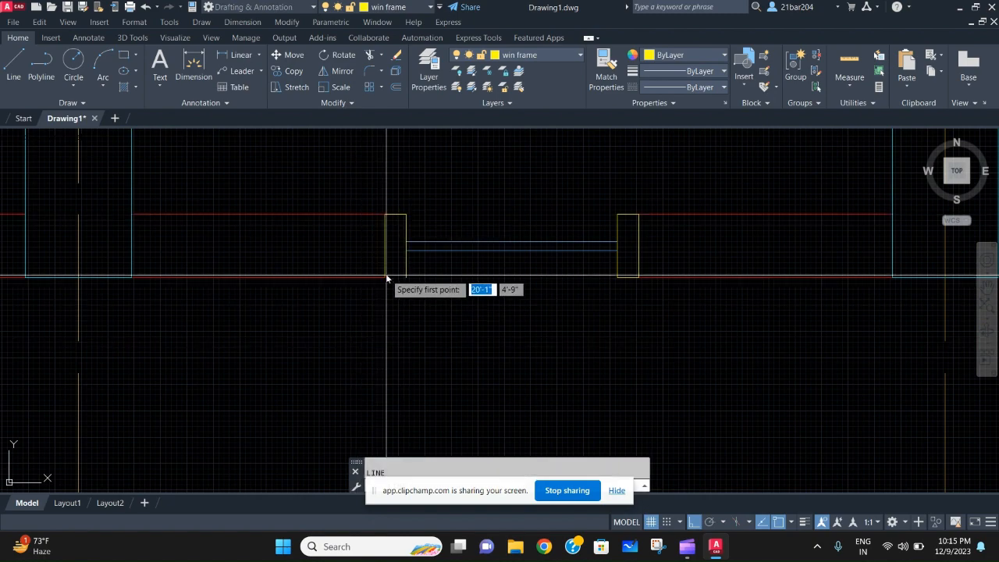
click(386, 275)
key(Escape)
- Draw a line closing the bottom of the left window's left-hand frame
scroll(264, 260, down, 3)
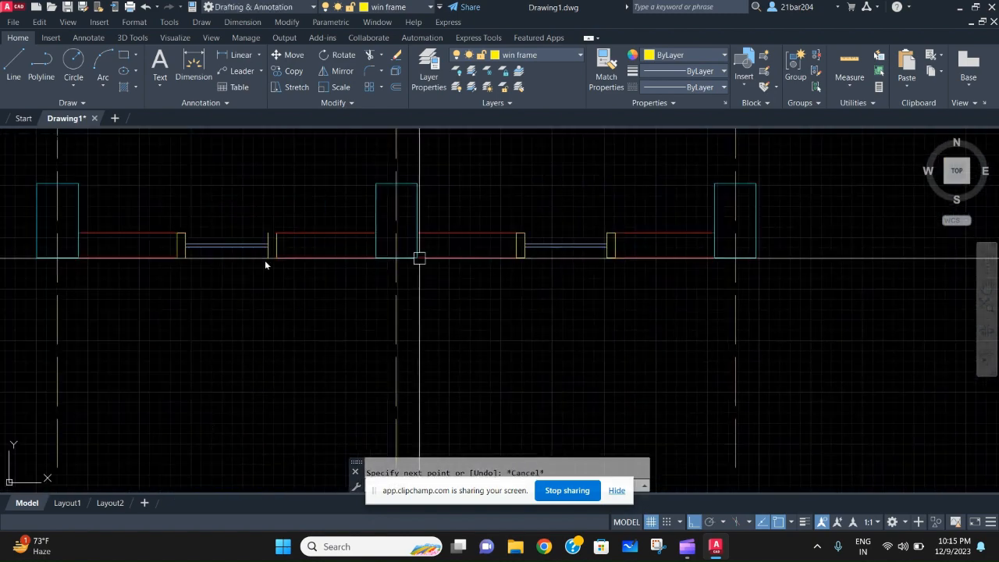
middle_drag(164, 239, 346, 234)
scroll(351, 226, up, 2)
text(l)
key(Return)
scroll(343, 291, up, 4)
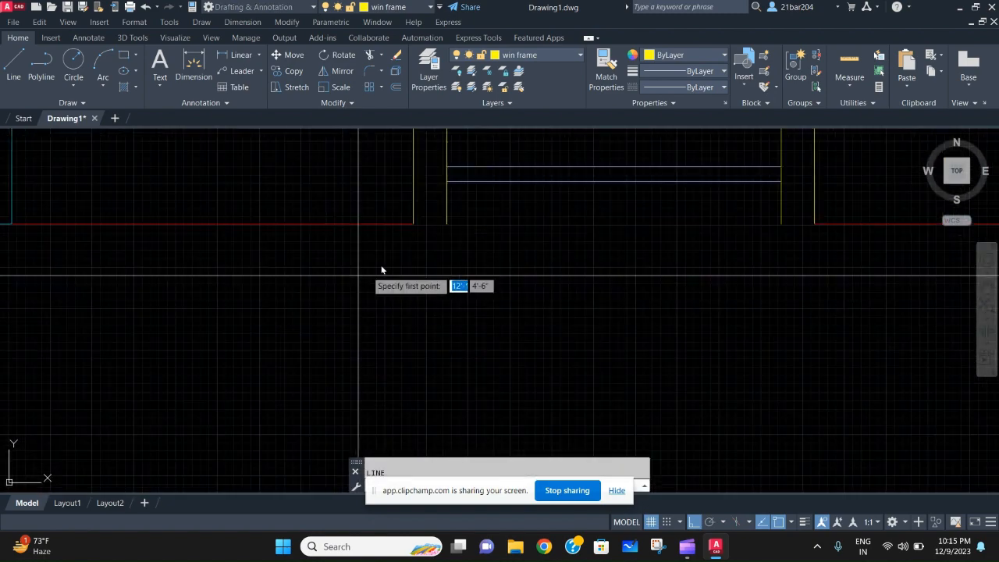
click(416, 226)
key(Escape)
- Draw a line closing the top of the left window's right-hand frame
scroll(395, 264, down, 5)
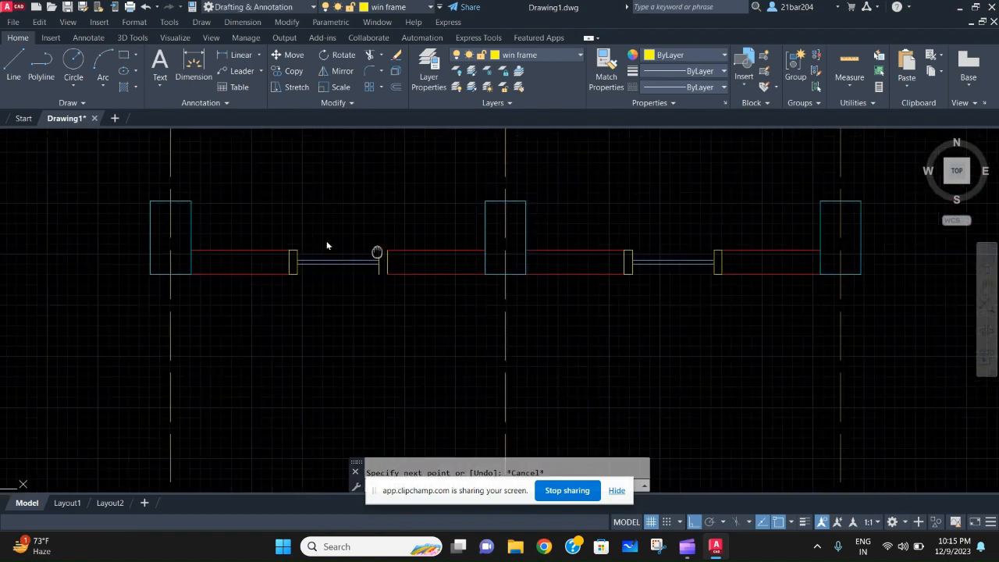
scroll(536, 235, down, 4)
mouse_move(377, 252)
middle_down()
mouse_move(536, 235)
mouse_move(377, 289)
mouse_move(385, 320)
middle_up()
scroll(479, 241, up, 2)
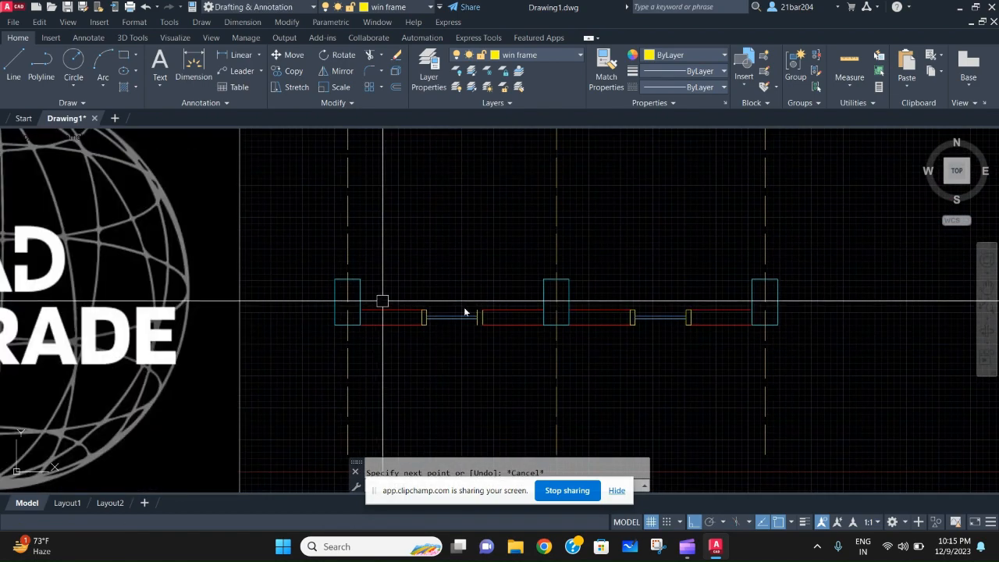
scroll(465, 312, up, 4)
key(Return)
click(473, 310)
click(511, 315)
key(Escape)
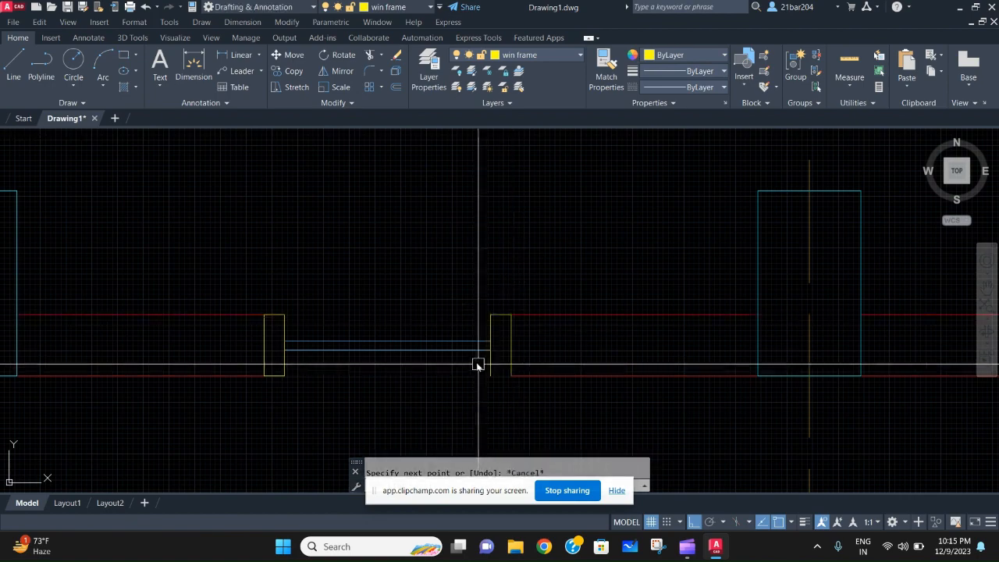
- Draw a line closing the bottom of the left window's right-hand frame
middle_drag(526, 426, 499, 334)
text(L)
key(Return)
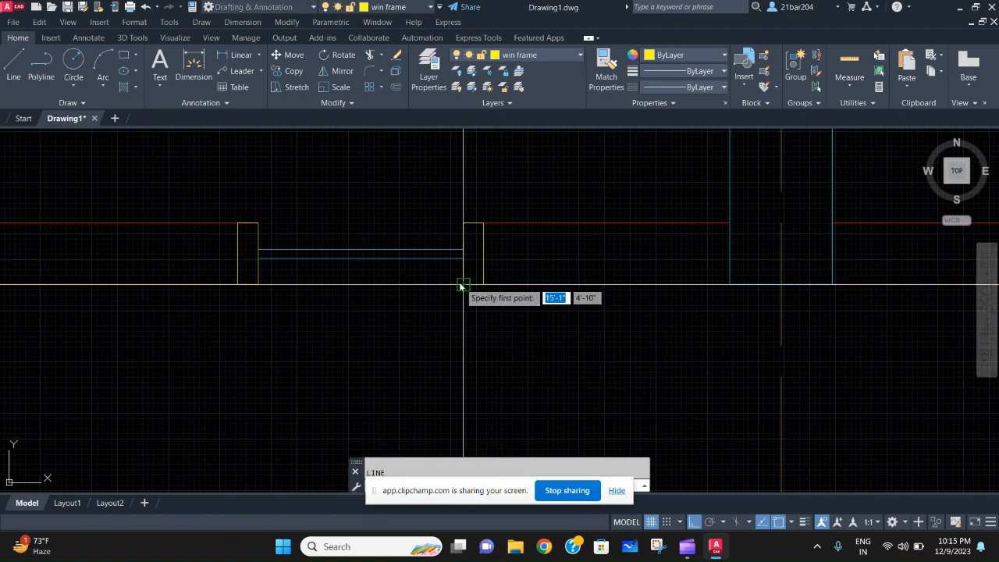
key(Escape)
scroll(471, 281, down, 6)
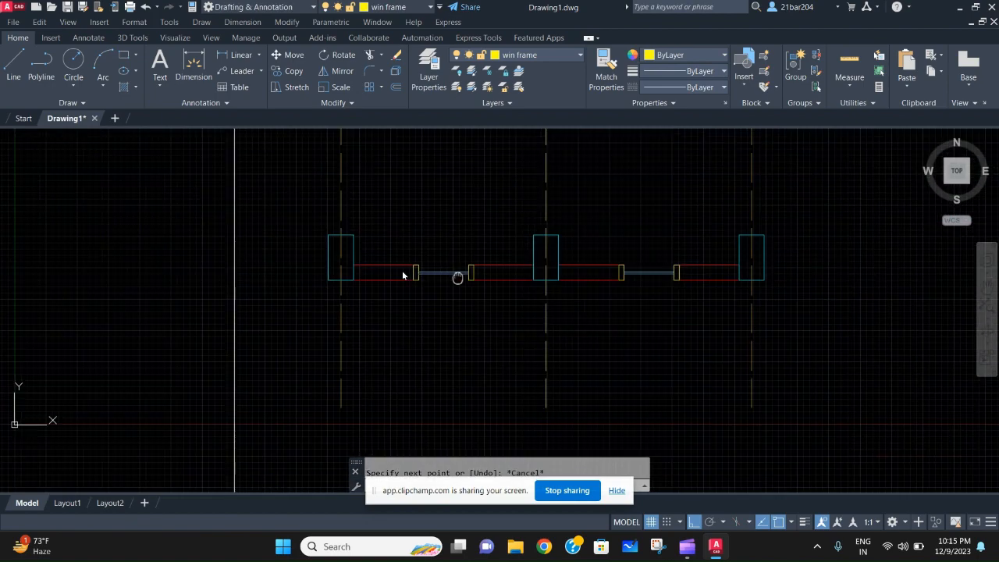
- Make layer 0 current and draw the upper and lower lines across the left window's opening between its frames
scroll(445, 273, down, 2)
middle_drag(545, 268, 439, 270)
scroll(439, 270, up, 2)
scroll(233, 269, up, 4)
mouse_move(334, 270)
middle_down()
mouse_move(344, 271)
mouse_move(319, 264)
middle_up()
scroll(318, 264, up, 4)
text(L)
key(Return)
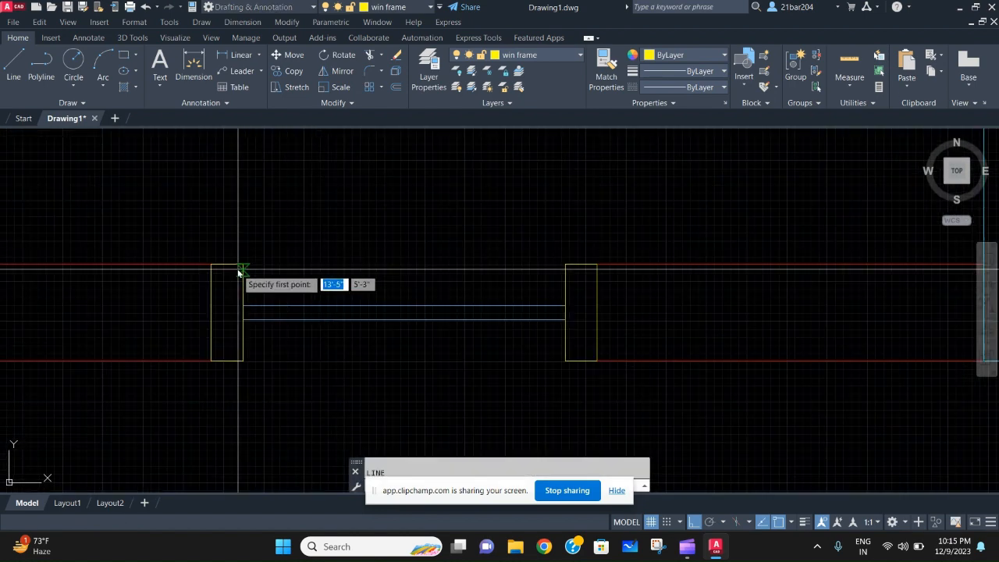
click(553, 55)
click(541, 69)
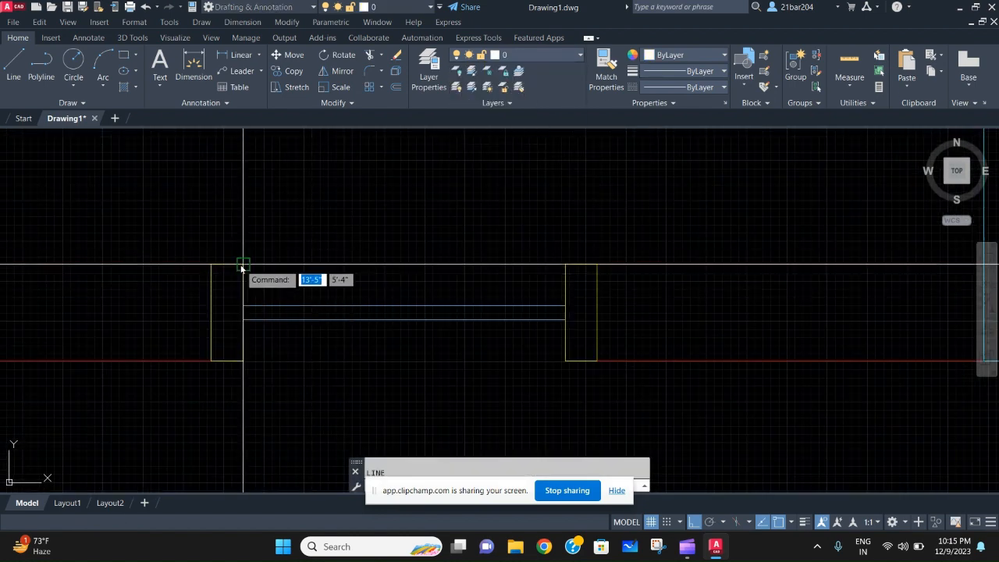
middle_drag(265, 357, 328, 277)
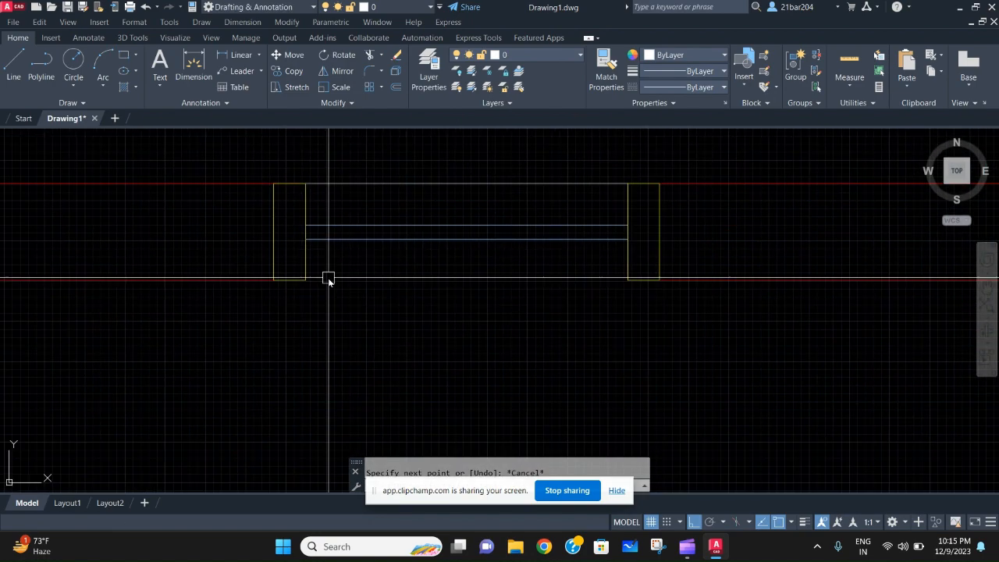
click(305, 248)
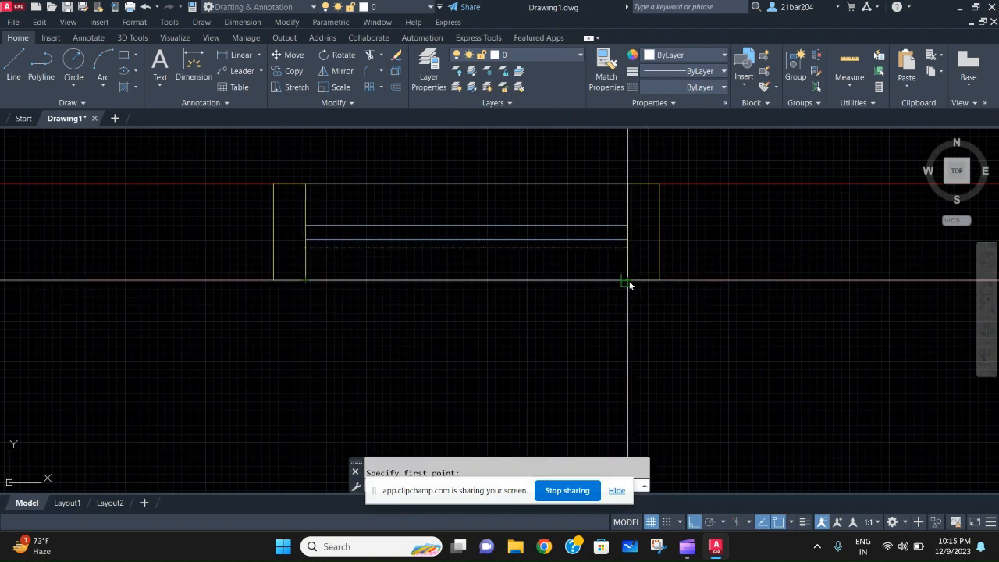
- Draw the upper and lower lines across the right window's opening between its frames on layer 0
scroll(356, 303, down, 3)
scroll(551, 273, up, 5)
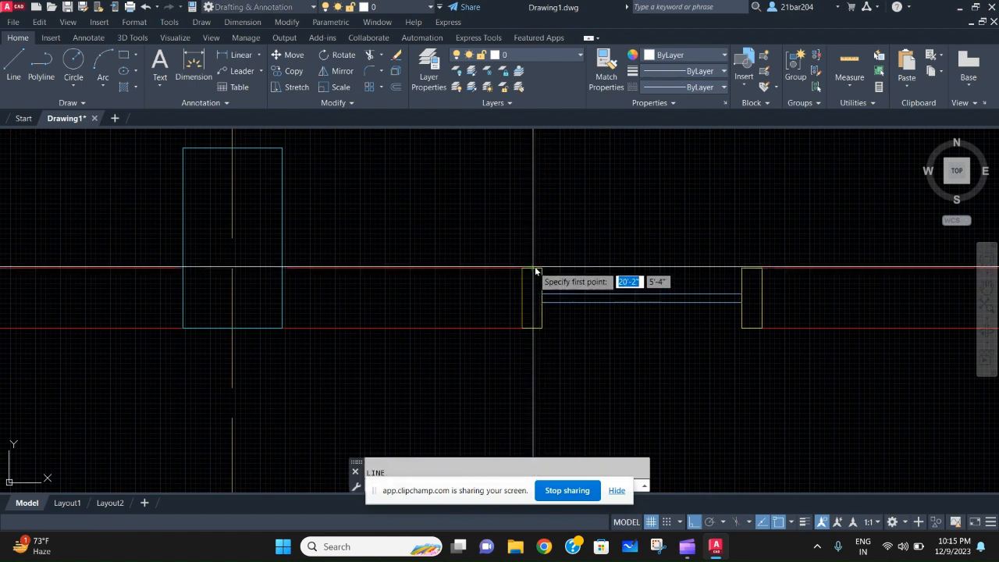
click(543, 271)
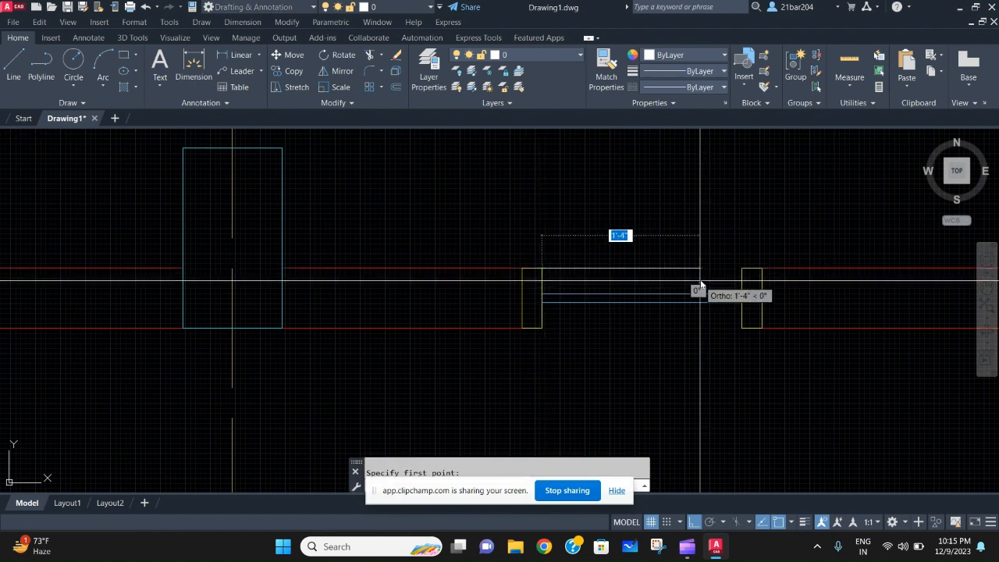
click(740, 270)
key(Escape)
middle_drag(414, 388, 400, 342)
key(Return)
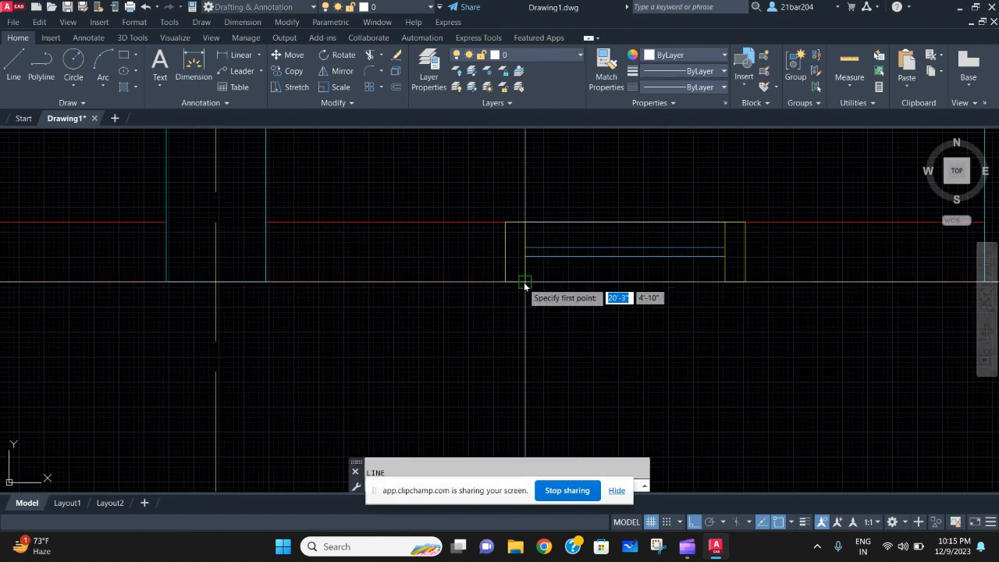
key(Escape)
scroll(250, 290, down, 5)
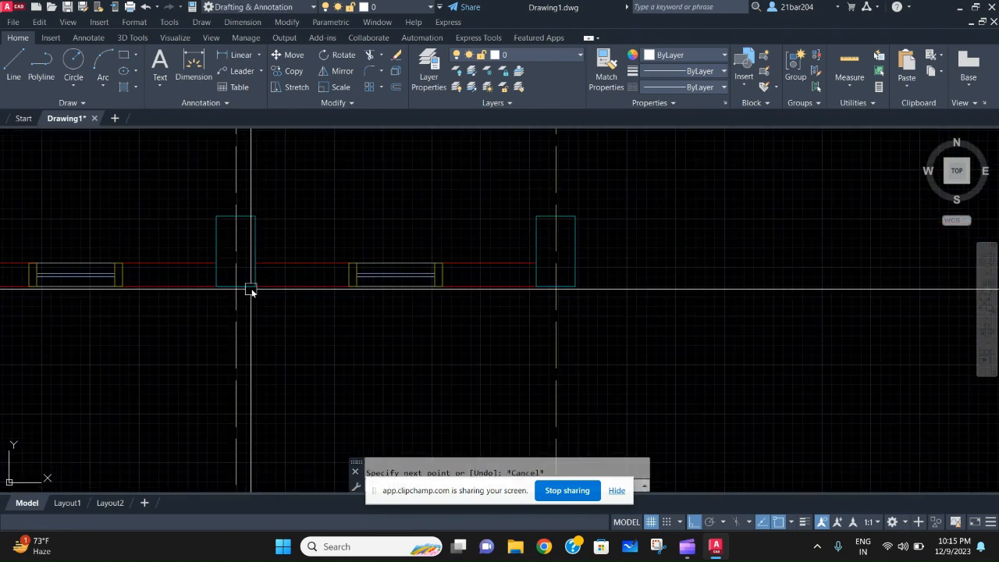
scroll(409, 271, up, 3)
scroll(472, 310, up, 4)
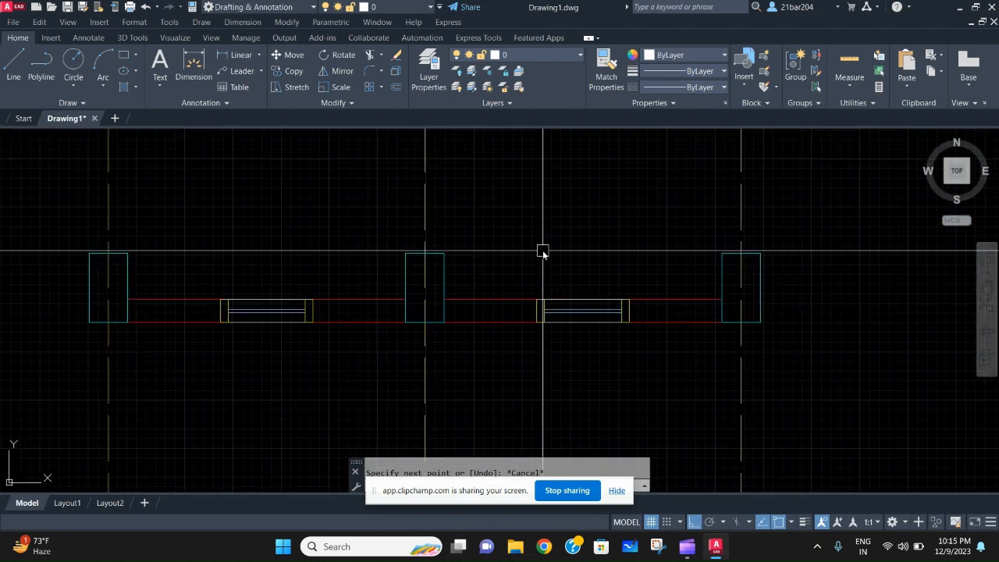
scroll(597, 254, down, 6)
scroll(560, 270, up, 4)
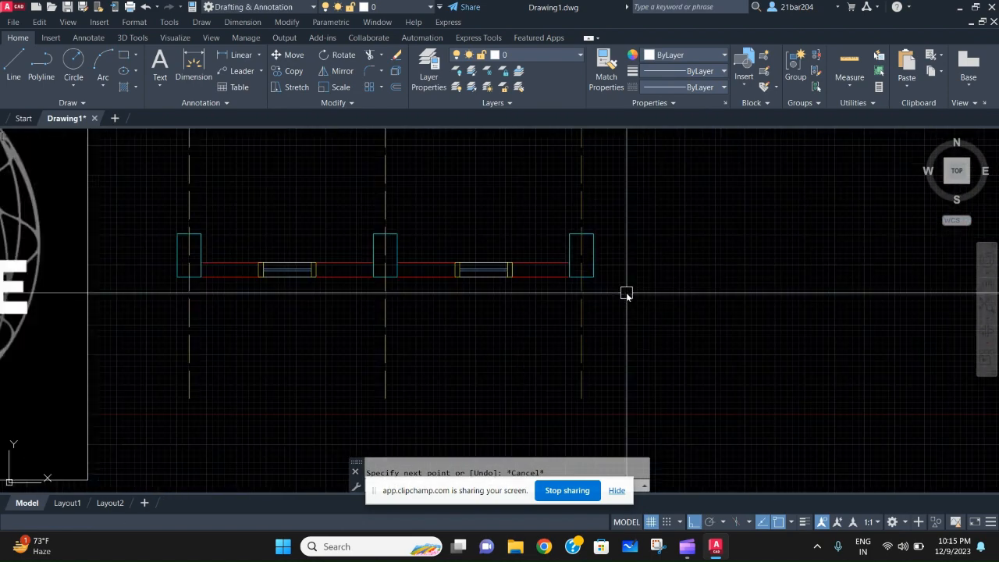
scroll(606, 291, down, 2)
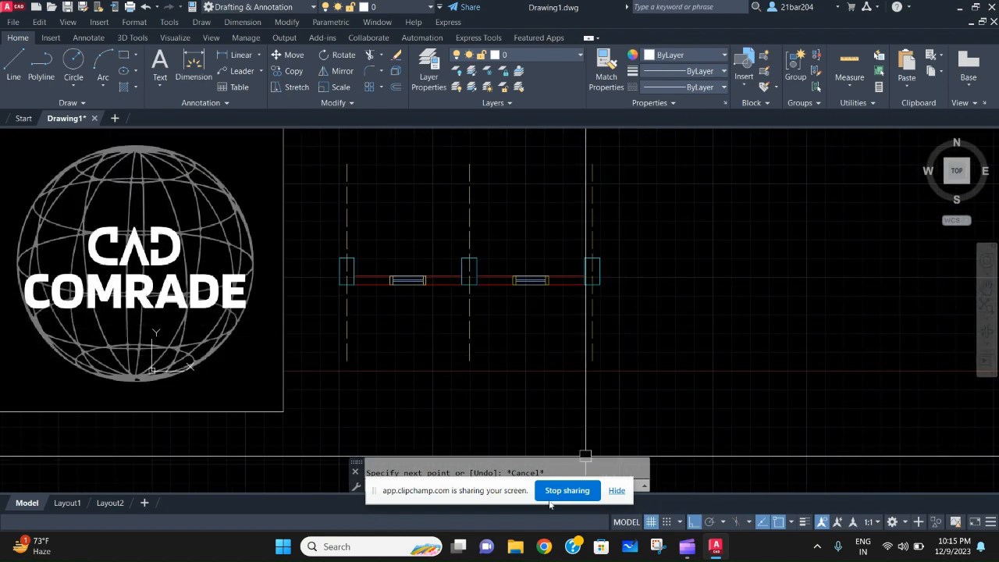